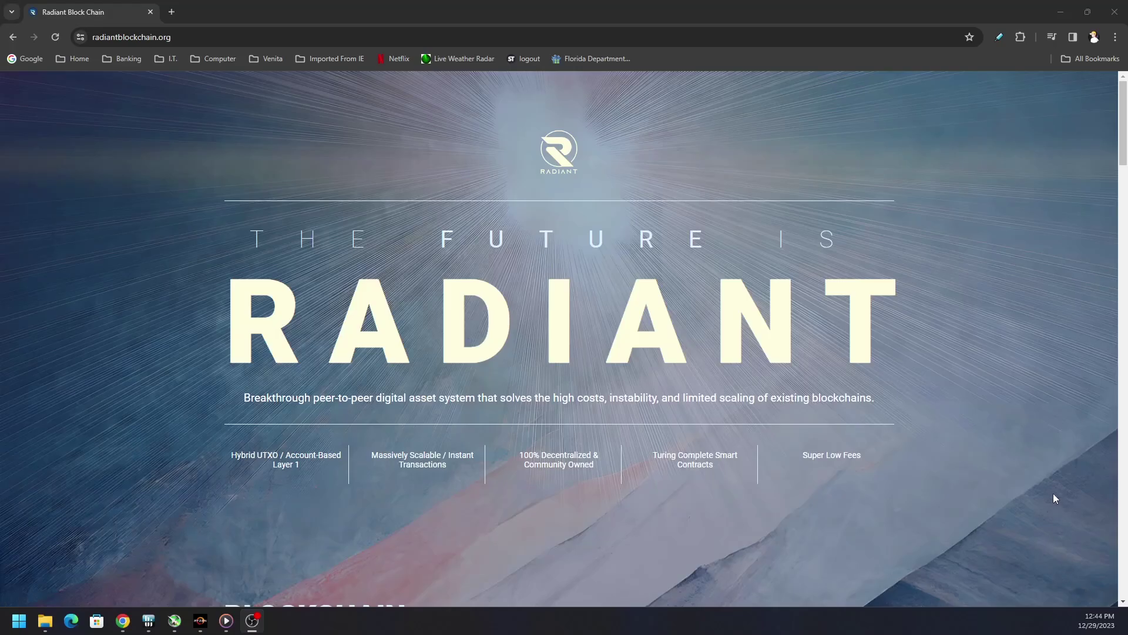
- Scroll down the radiantblockchain.org homepage, then reach the Electron Radiant GitHub releases page
scroll(996, 467, "down", 7)
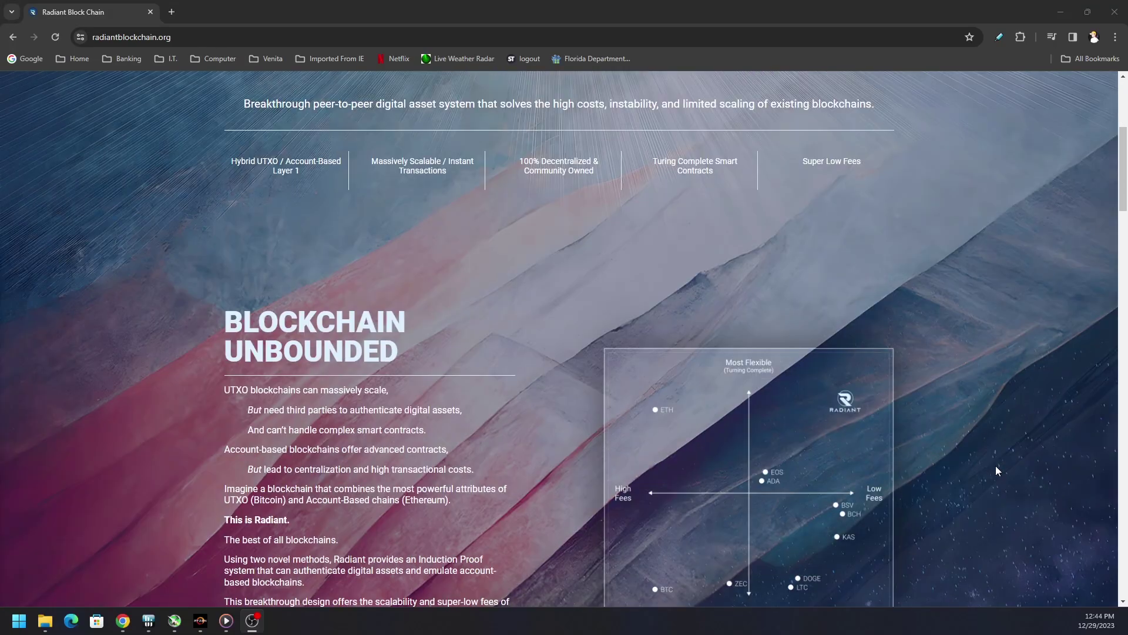
scroll(1002, 479, "down", 8)
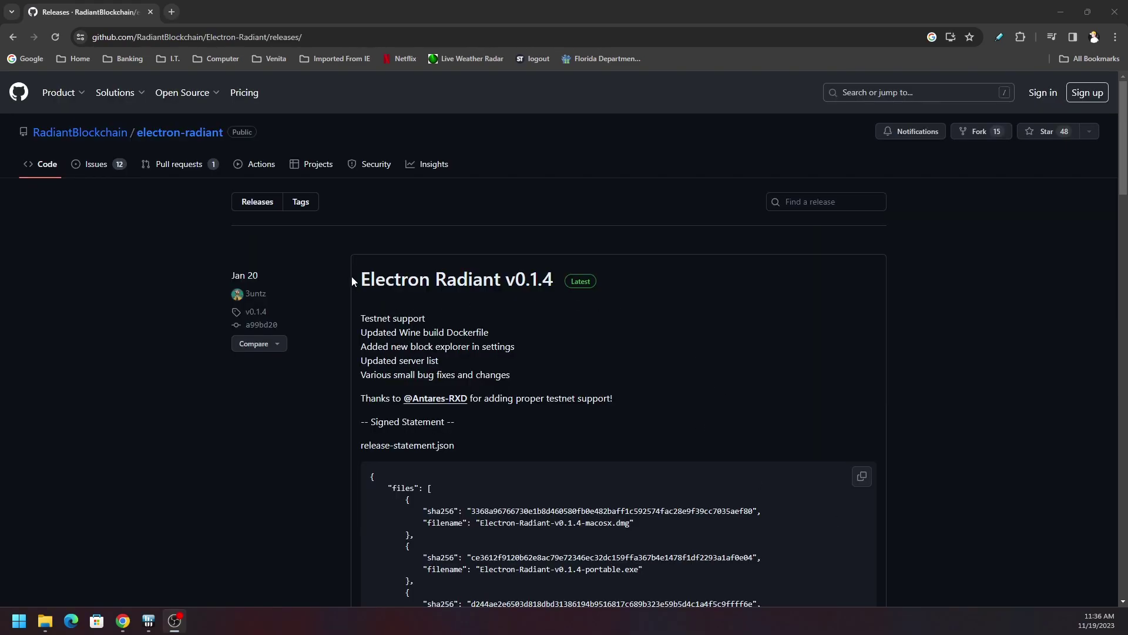
- Highlight the v0.1.4 release title, then the setup and portable .exe asset names
left_click_drag(351, 276, 556, 279)
left_click(811, 362)
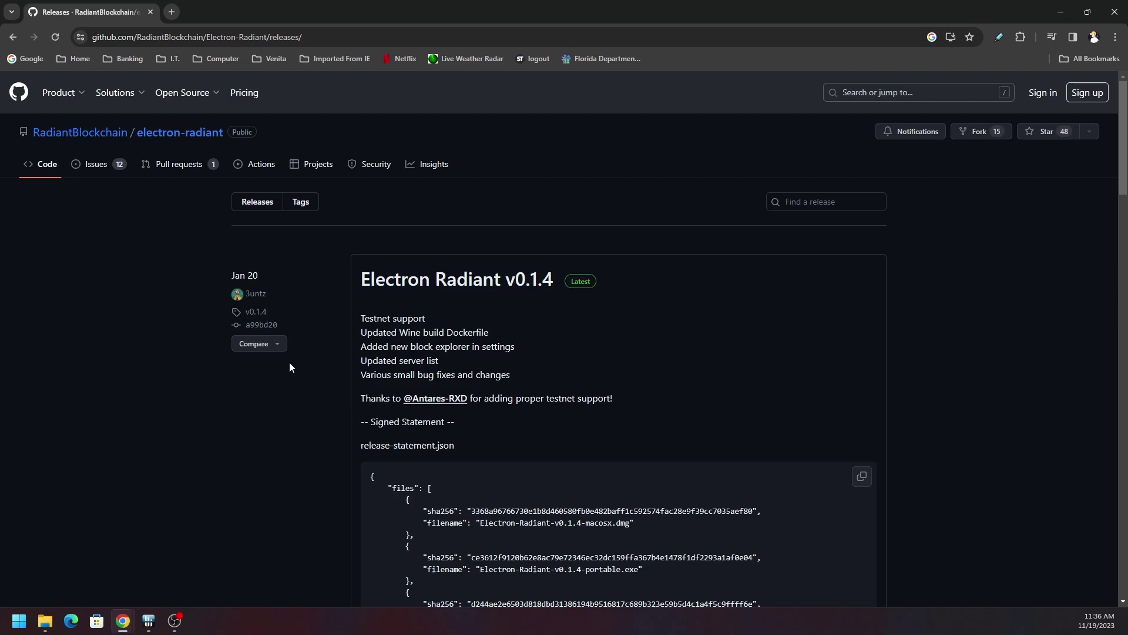
scroll(332, 442, "down", 15)
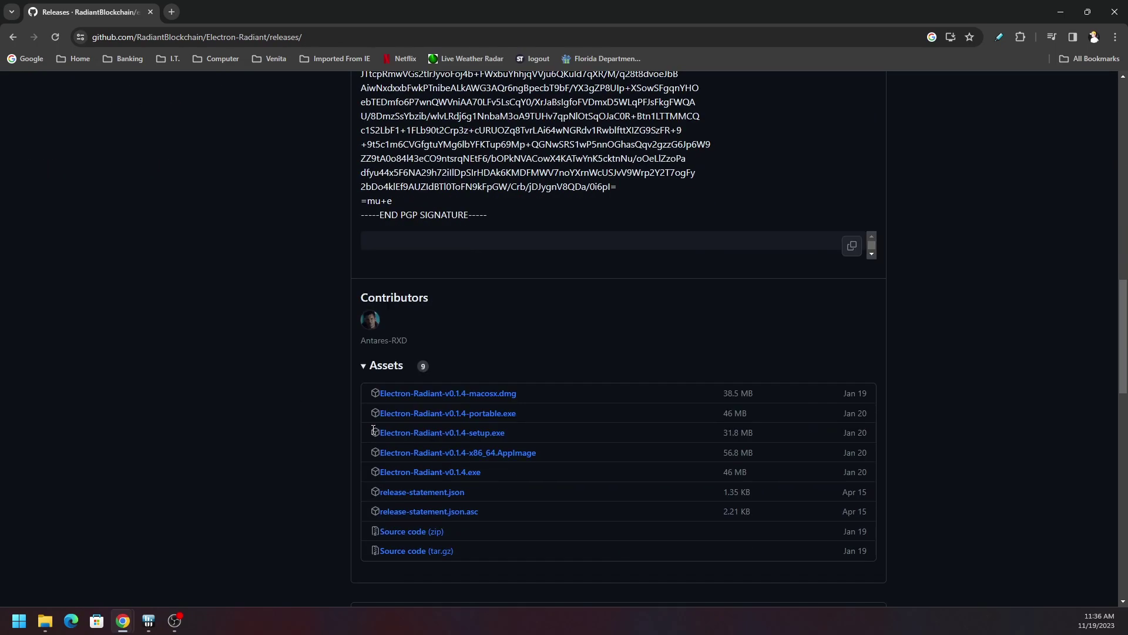
left_click_drag(558, 256, 372, 256)
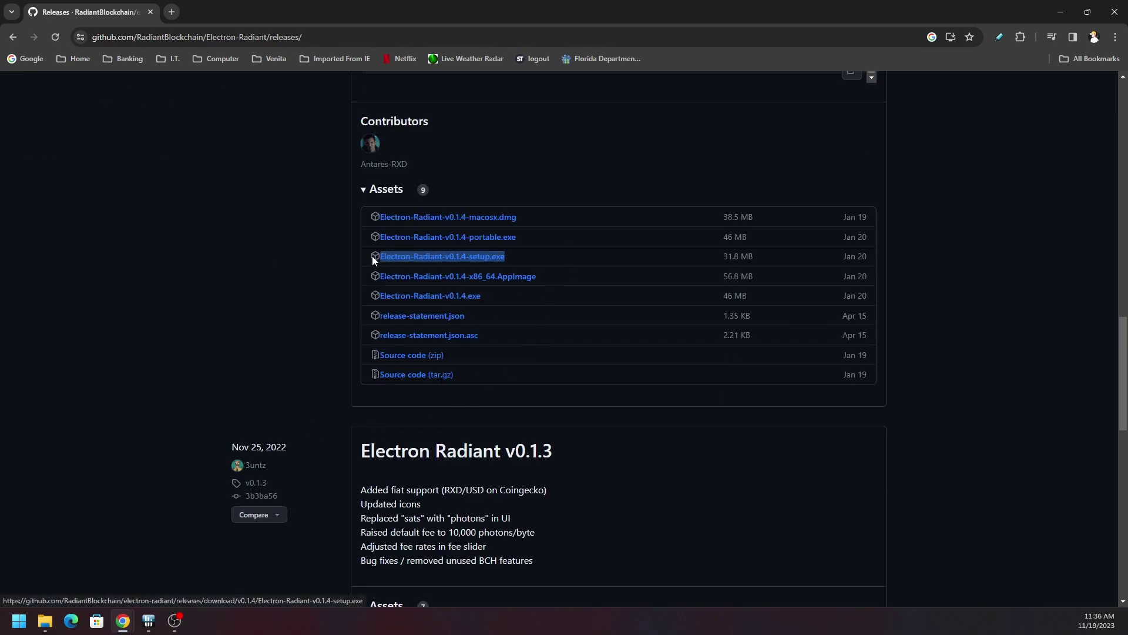
left_click(596, 237)
left_click_drag(590, 241, 381, 240)
left_click(590, 224)
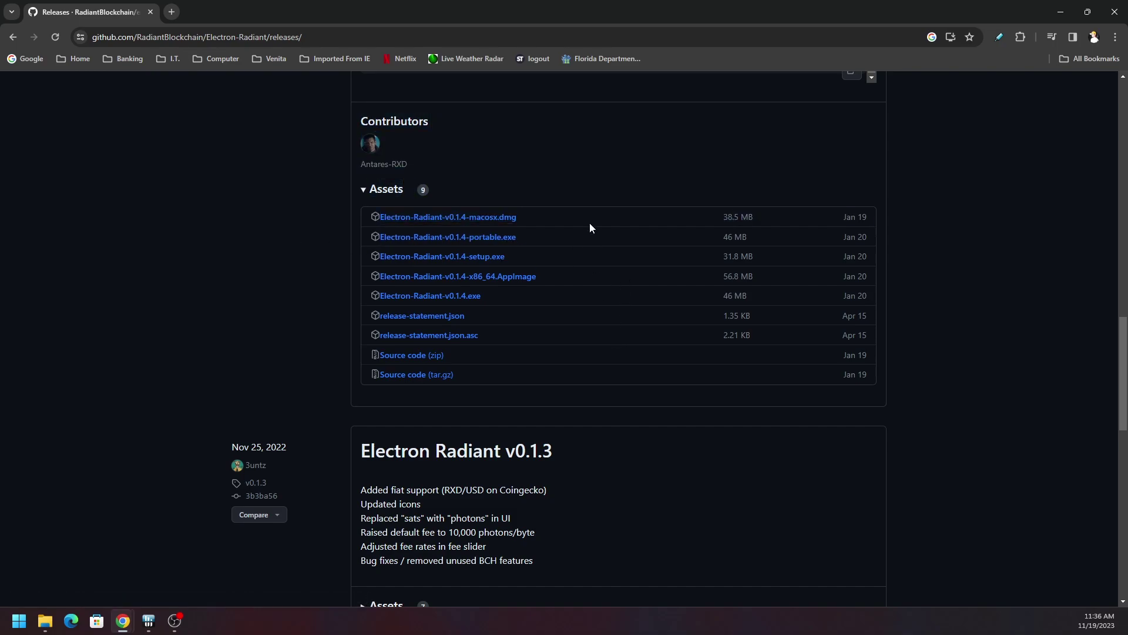
- Launch the Electron Radiant portable exe past the SmartScreen warning and accept auto-connect
left_click(1061, 12)
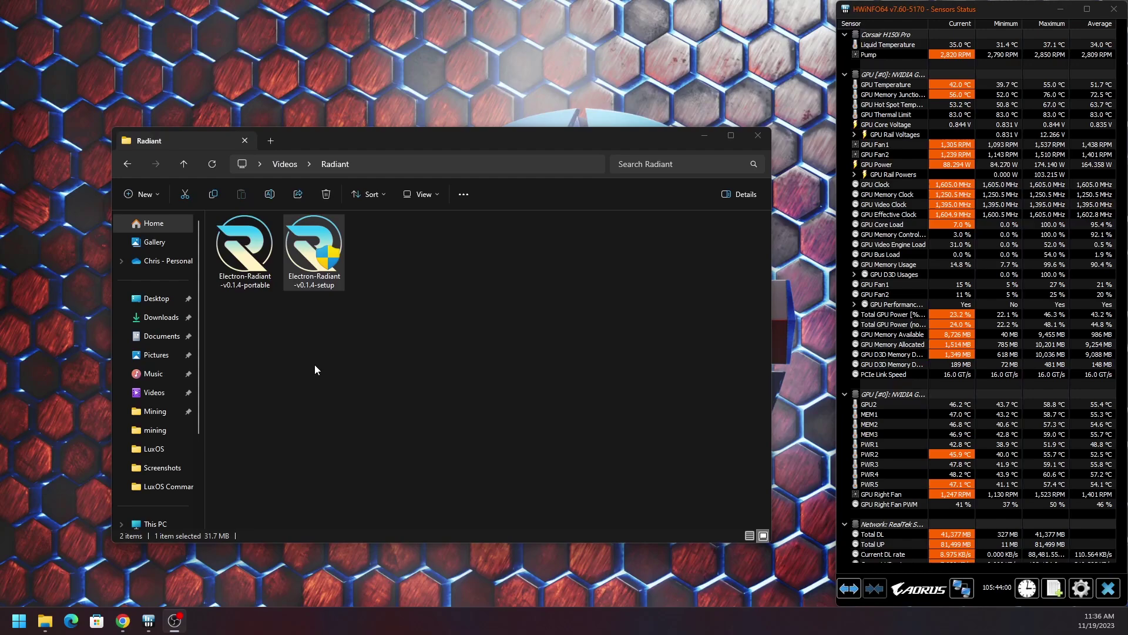
double_click(267, 242)
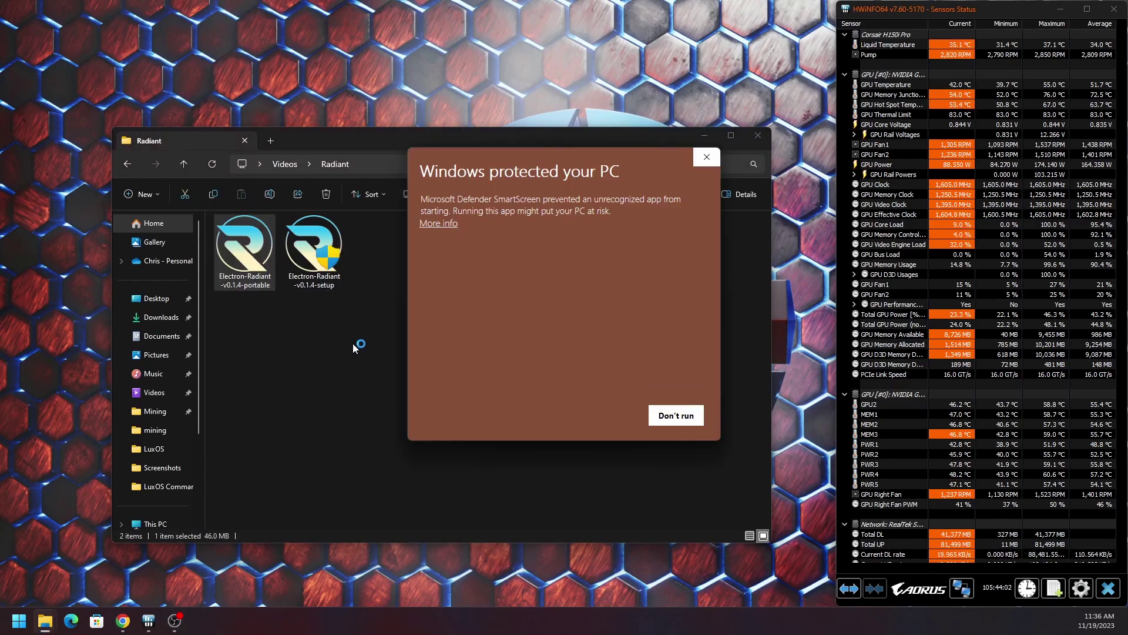
left_click(460, 224)
left_click(587, 417)
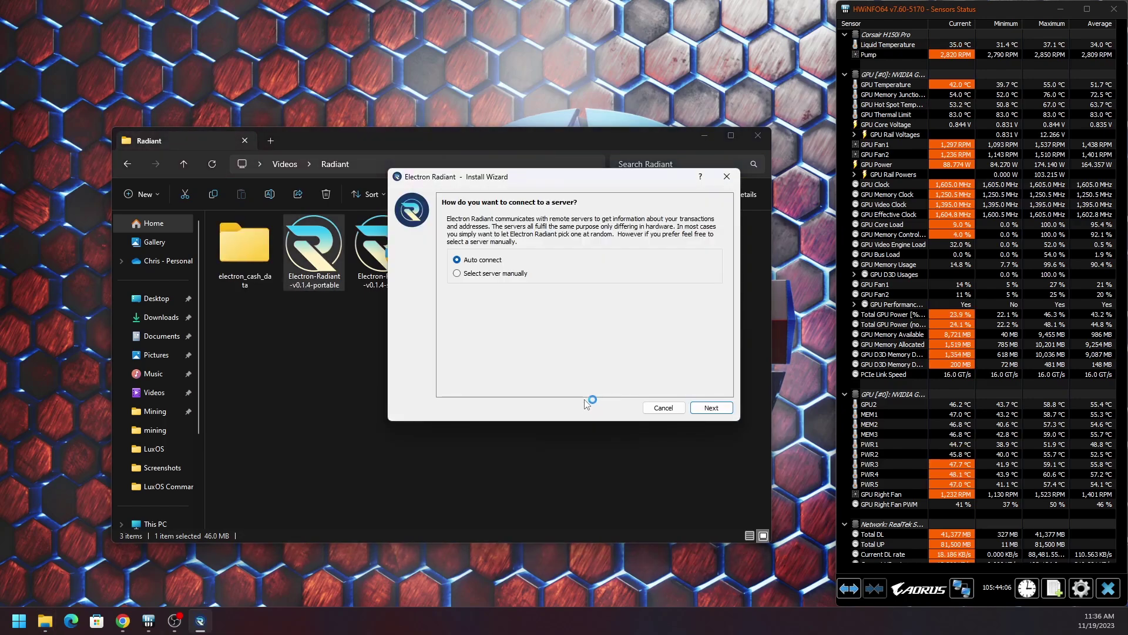
left_click(710, 408)
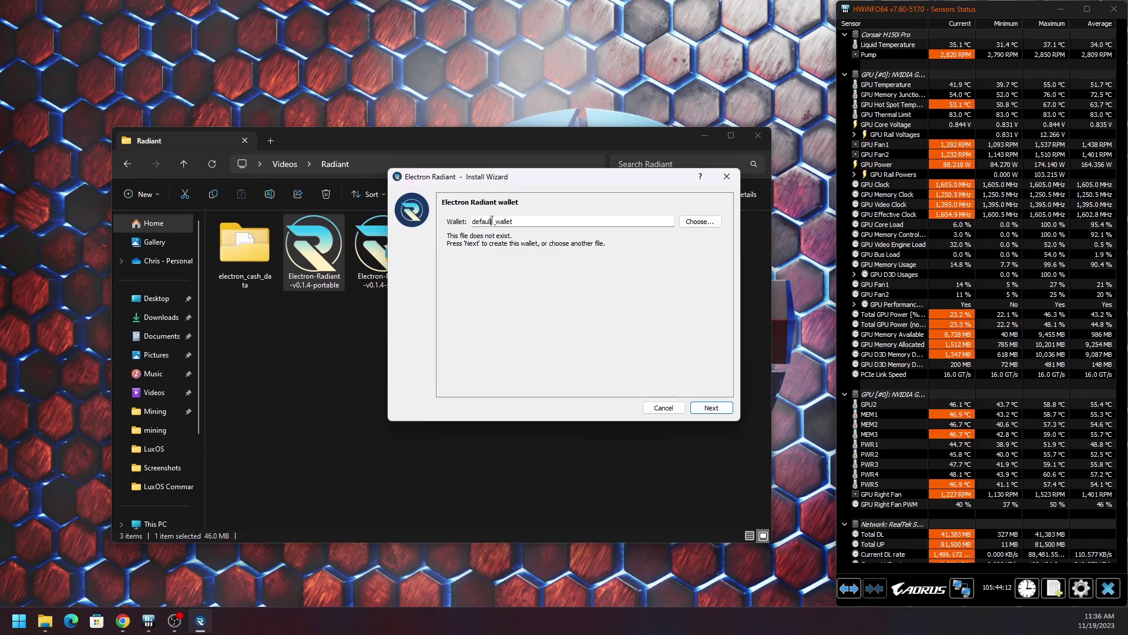
- Name the new wallet 'wallet x' and choose the Standard wallet type
left_click_drag(498, 221, 415, 214)
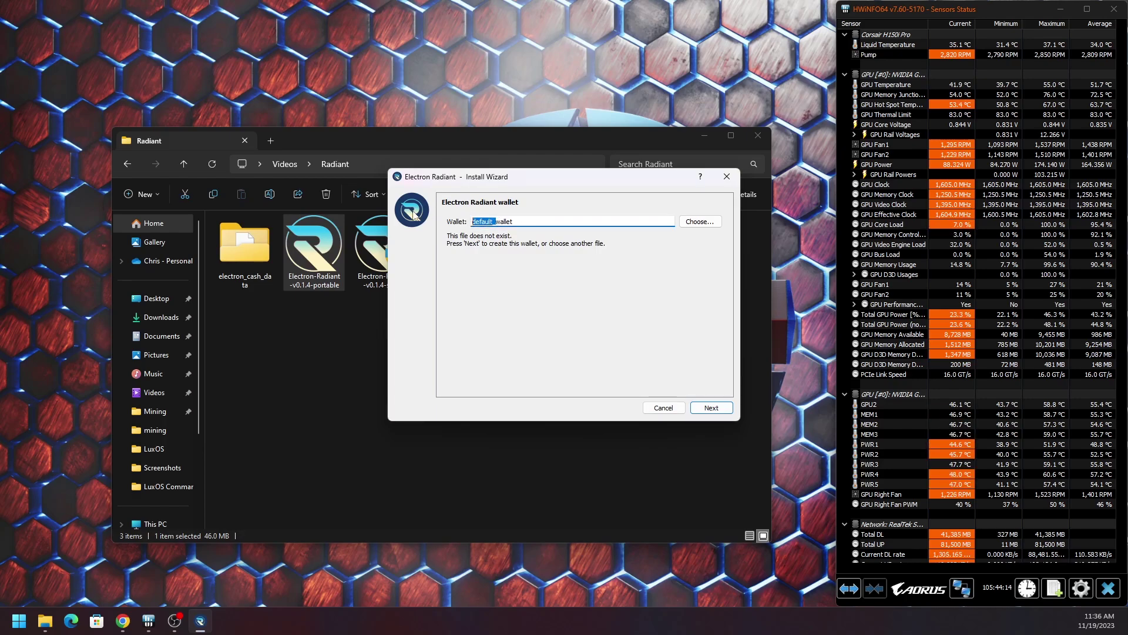
key("BackSpace")
left_click(536, 220)
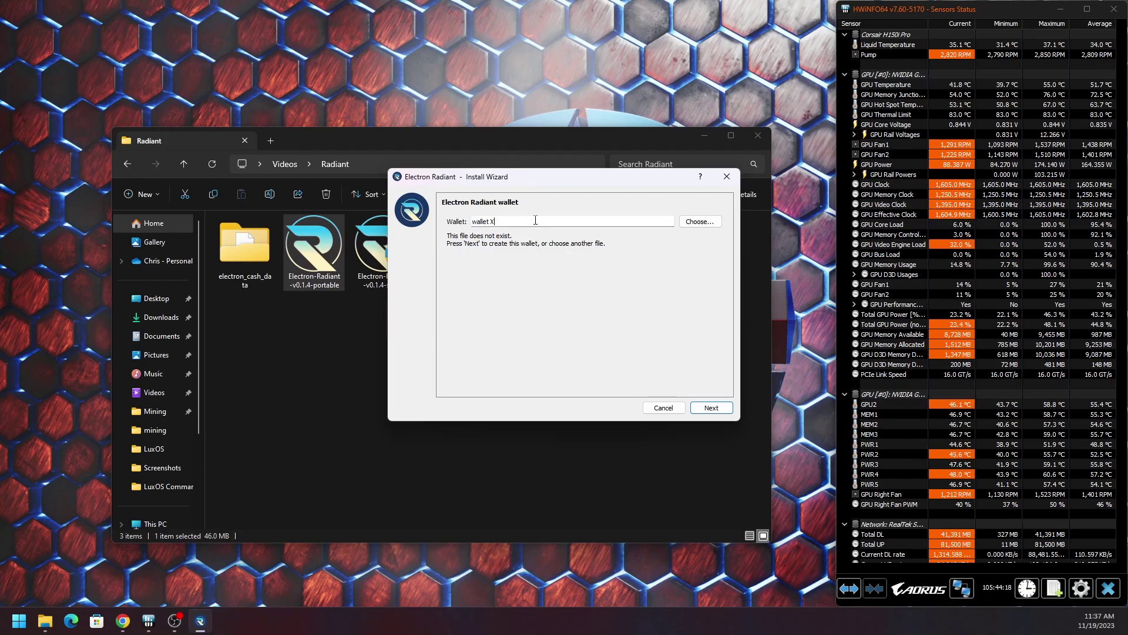
left_click(711, 407)
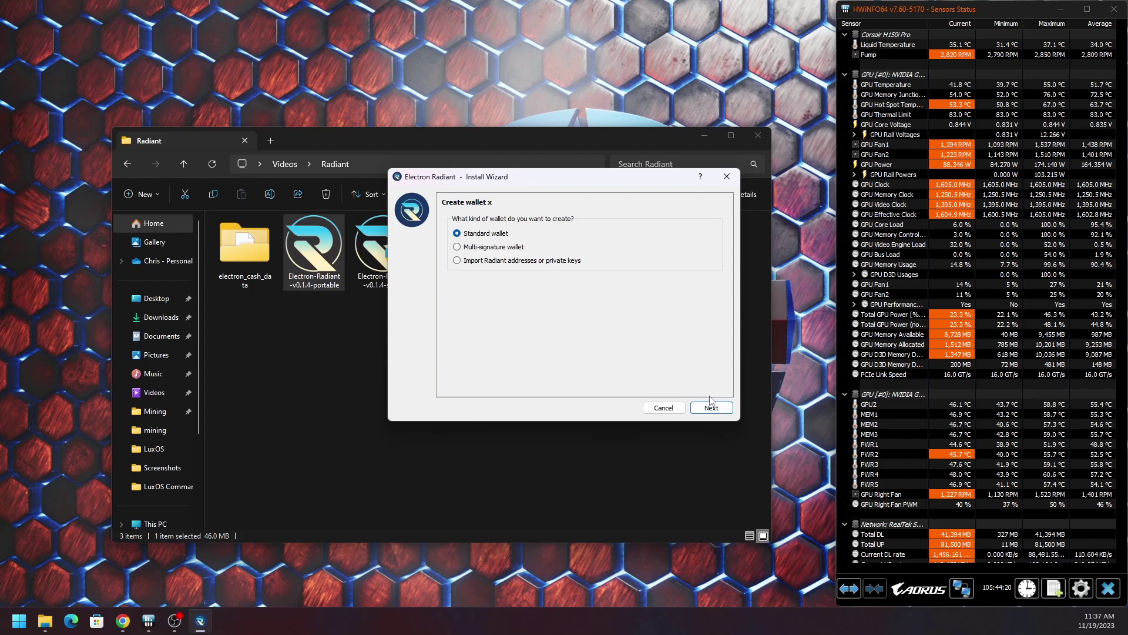
left_click(509, 246)
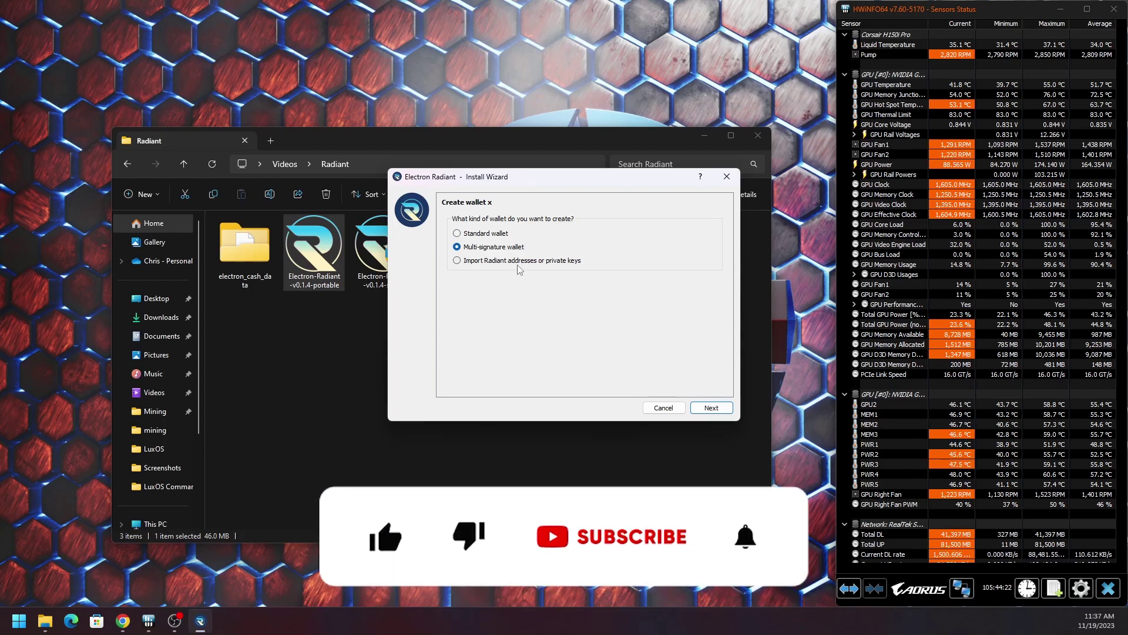
left_click(516, 260)
left_click(516, 233)
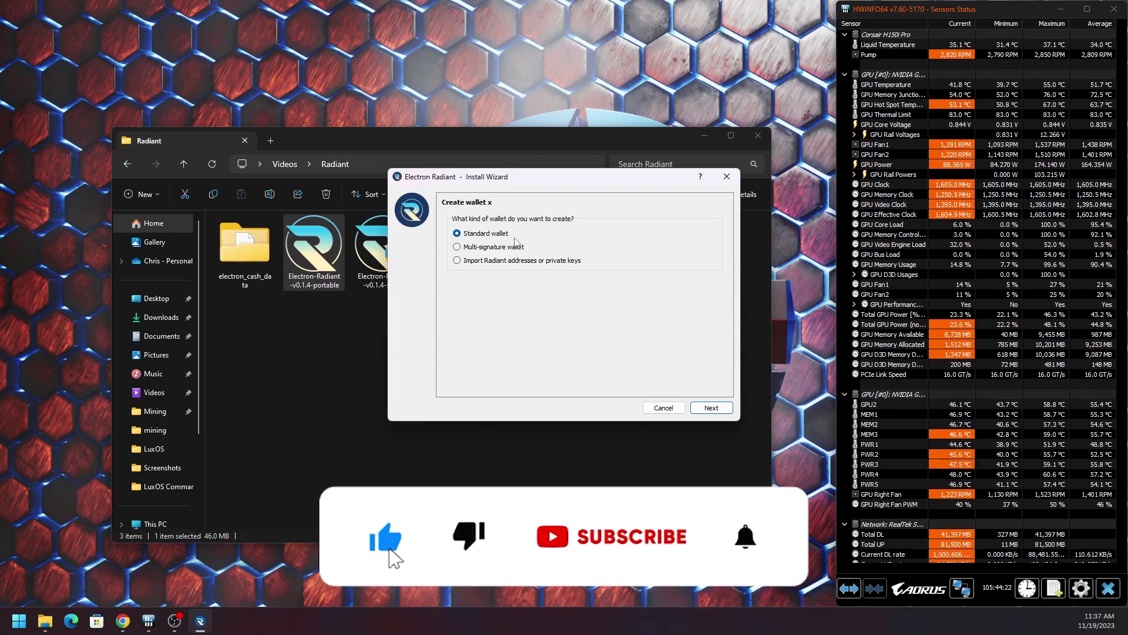
- Advance from the wallet-type page to the keystore and seed generation step
left_click(718, 408)
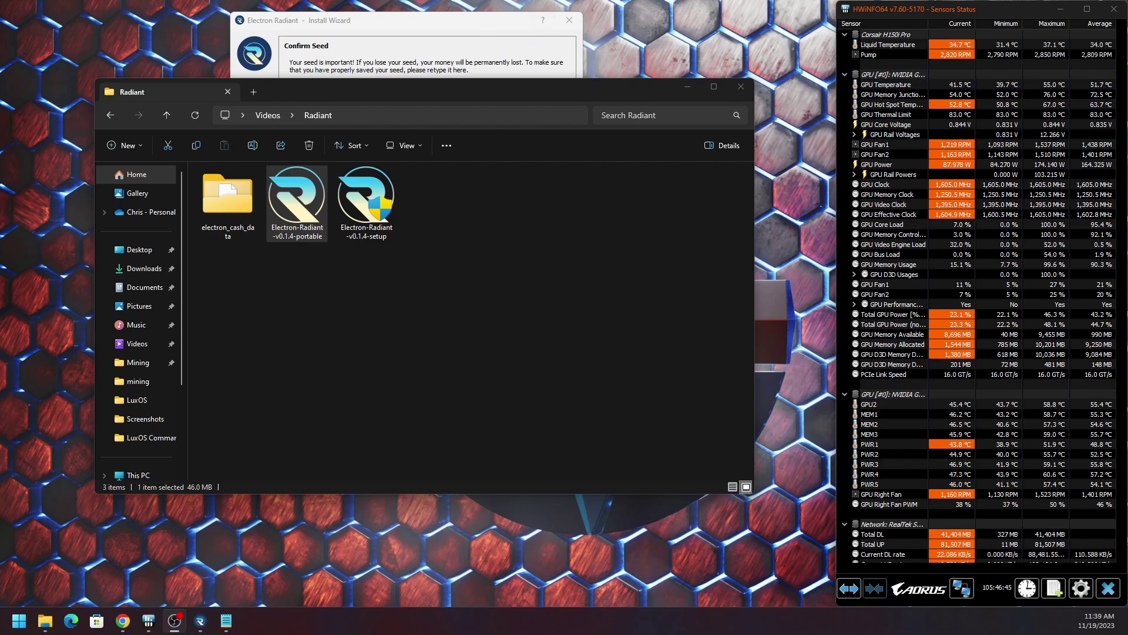
- Confirm the retyped seed and start entering the wallet encryption password
key("Return")
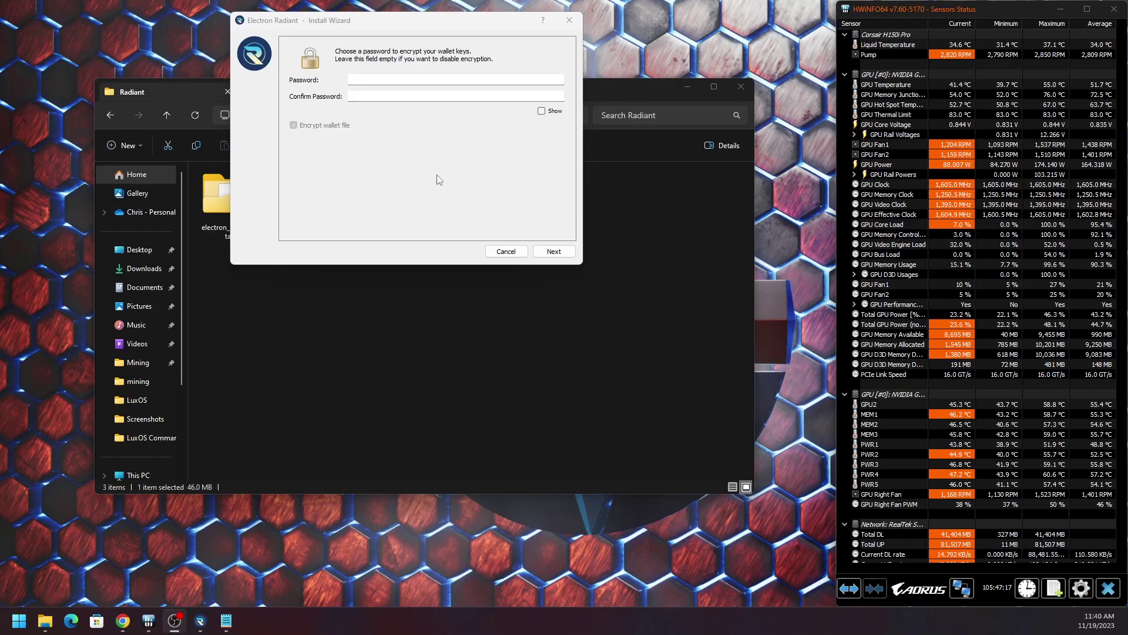
left_click(438, 79)
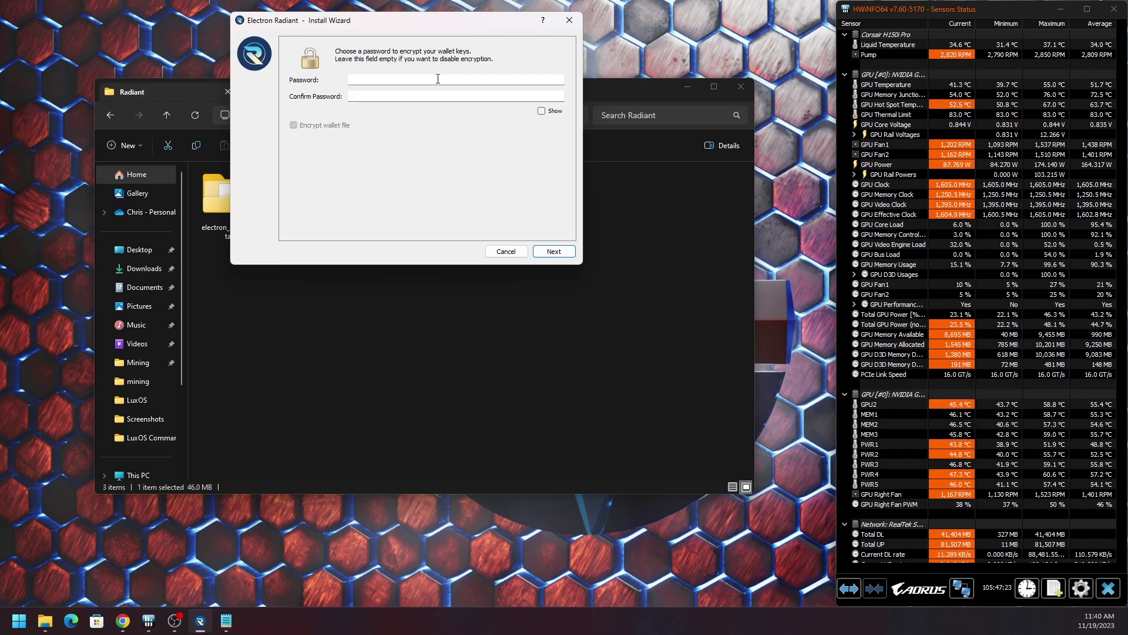
type("a")
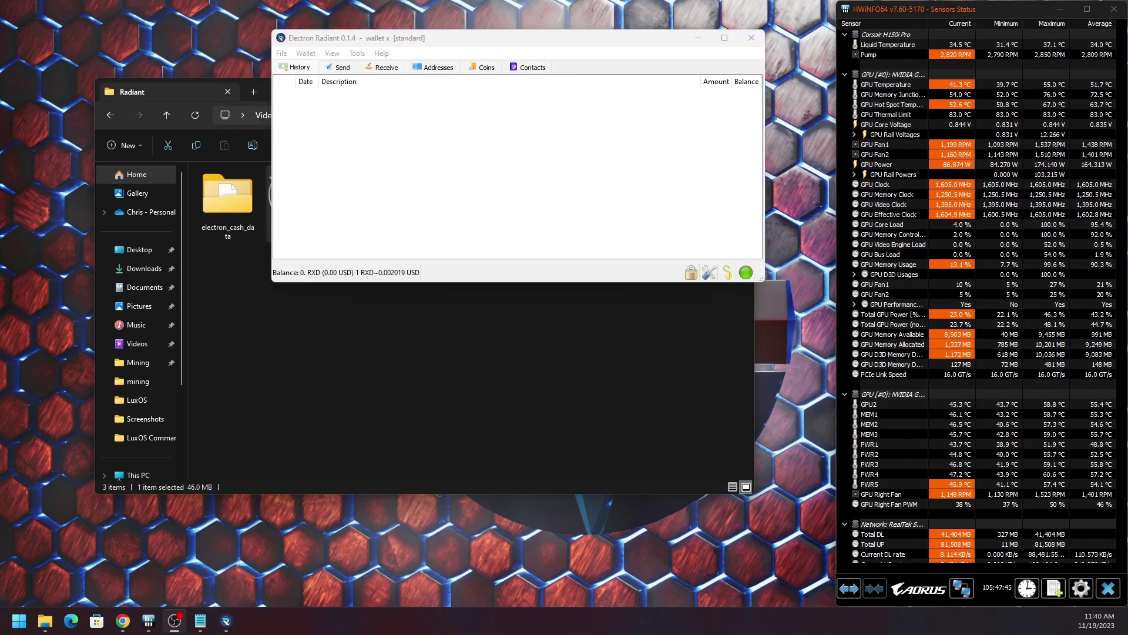
- Open the electron_cash_data folder's Properties, then close that window
left_click(599, 448)
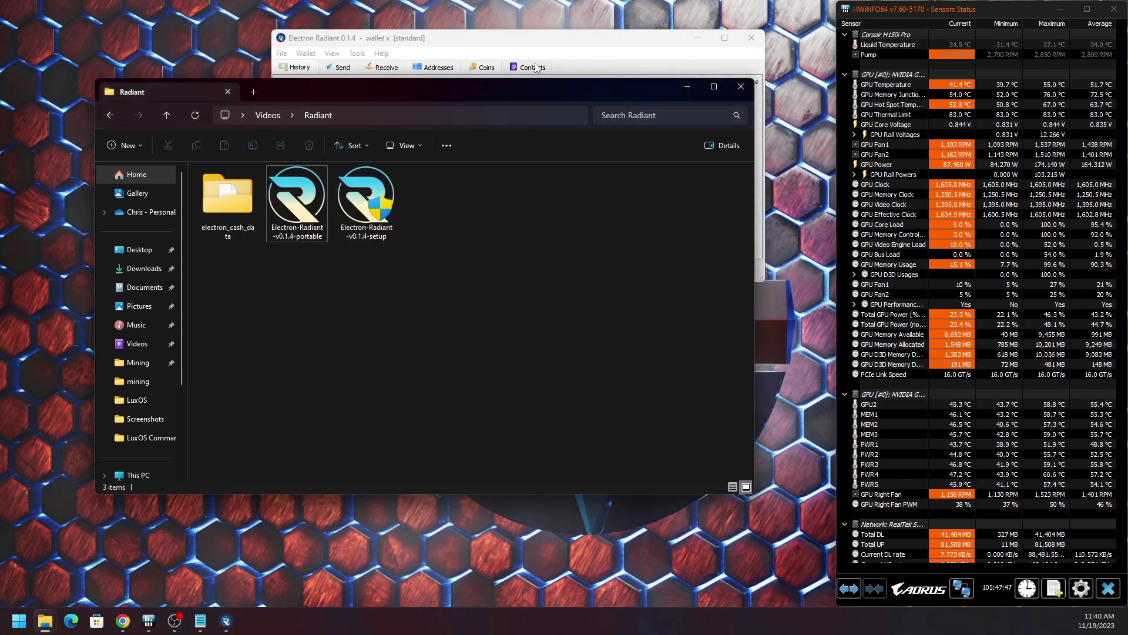
left_click_drag(530, 92, 539, 178)
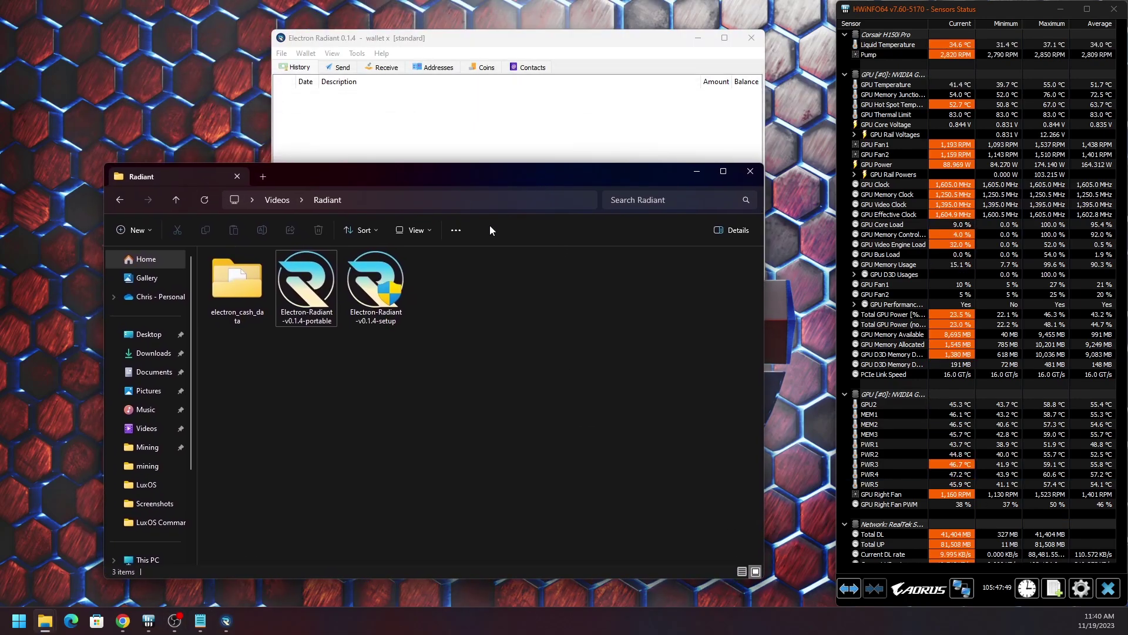
right_click(248, 291)
left_click(294, 463)
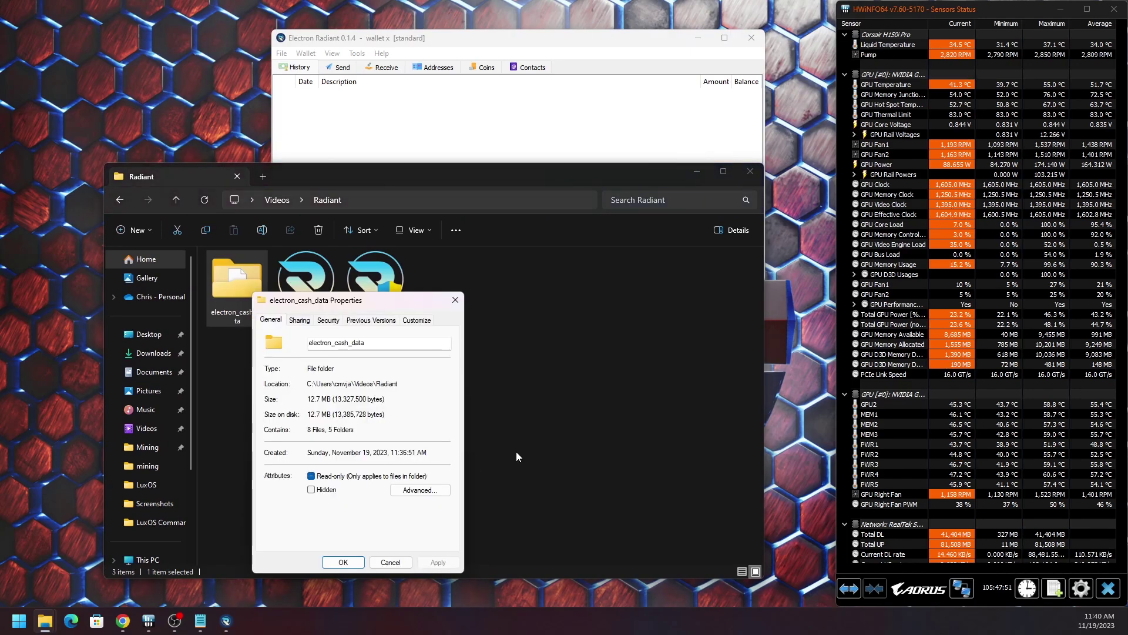
left_click(512, 32)
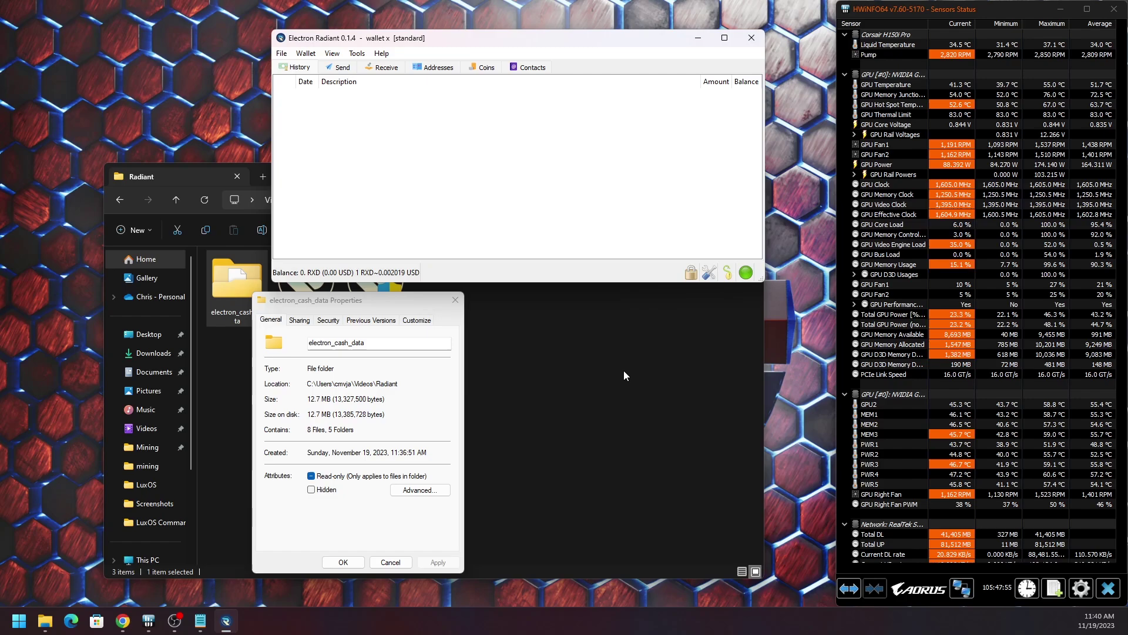
left_click(390, 562)
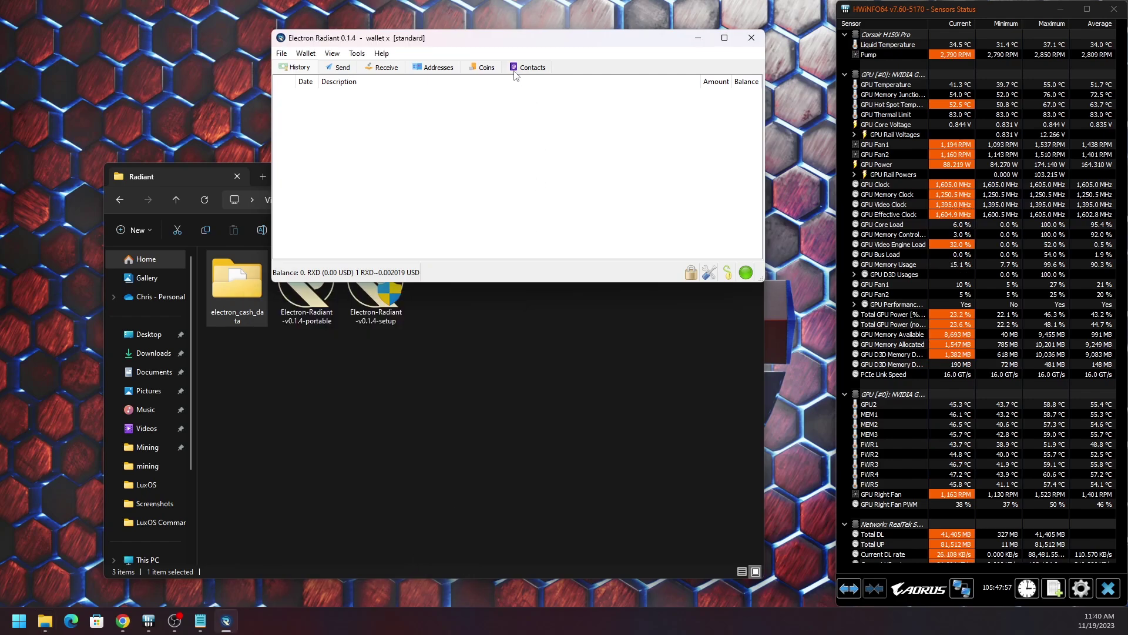
- Browse the Wallet, File, View and Tools menus in the wallet window
left_click(298, 55)
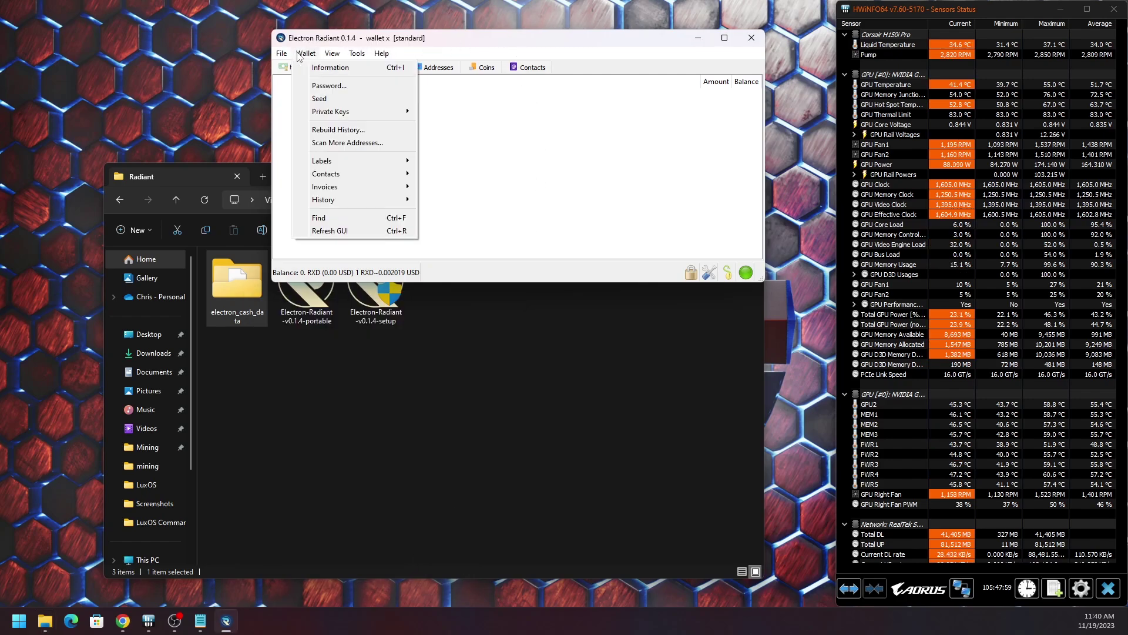
mouse_move(278, 54)
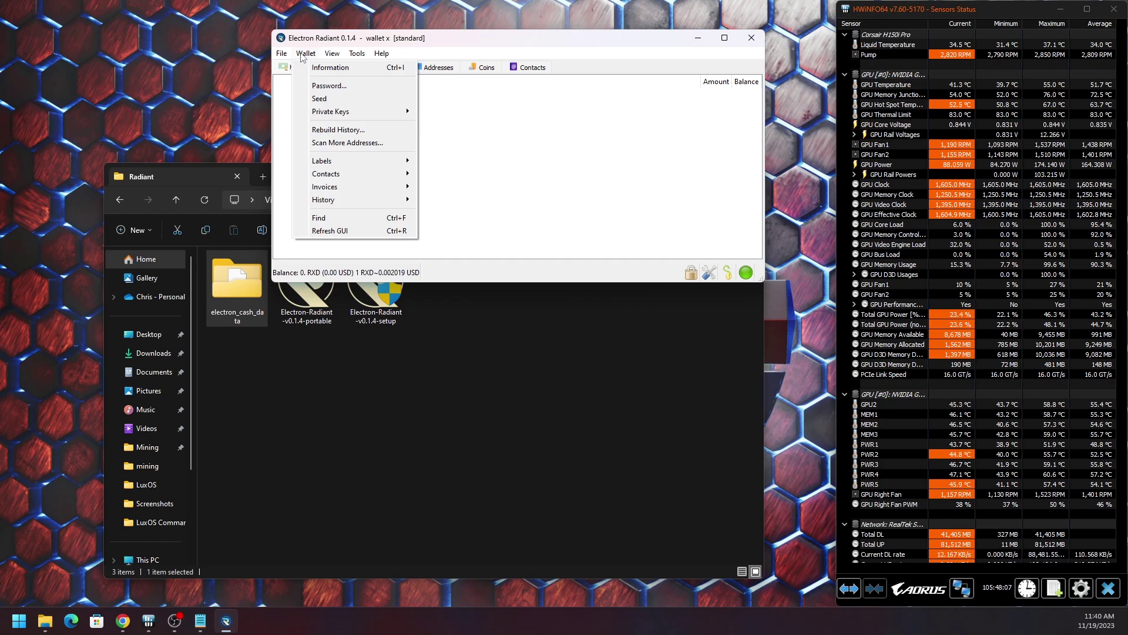
mouse_move(332, 56)
mouse_move(370, 56)
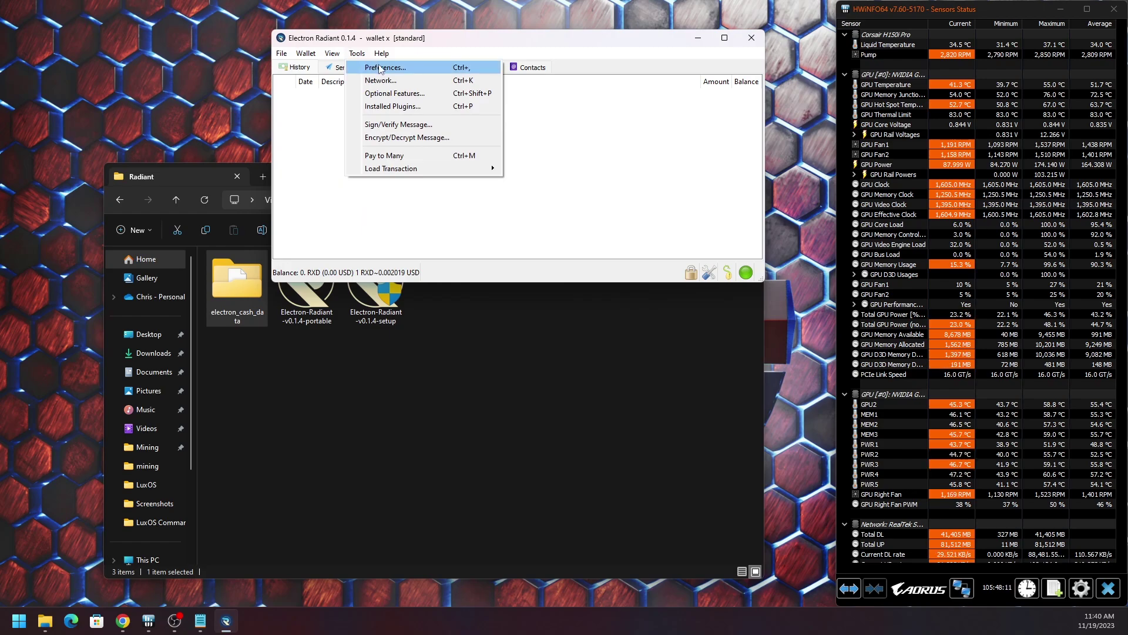
left_click(379, 69)
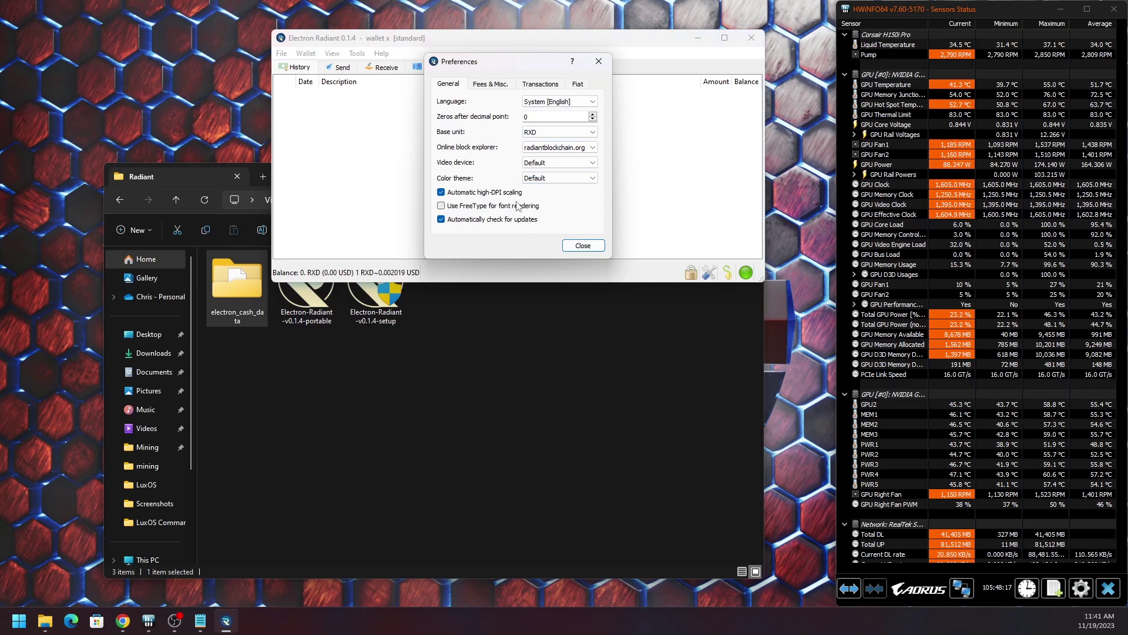
left_click(495, 86)
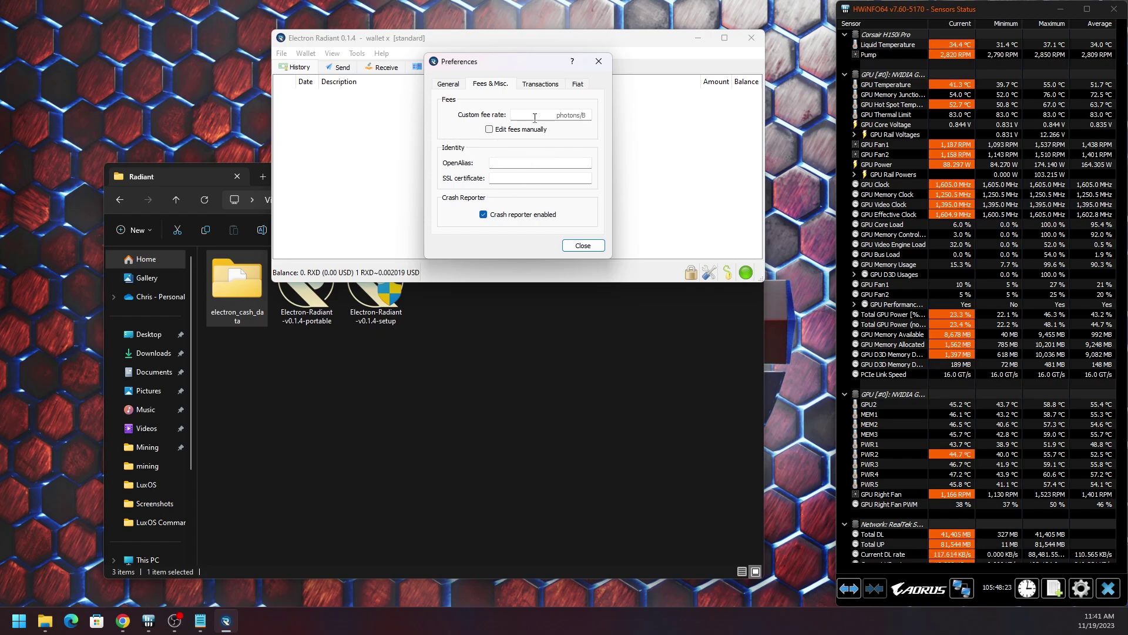
left_click(533, 85)
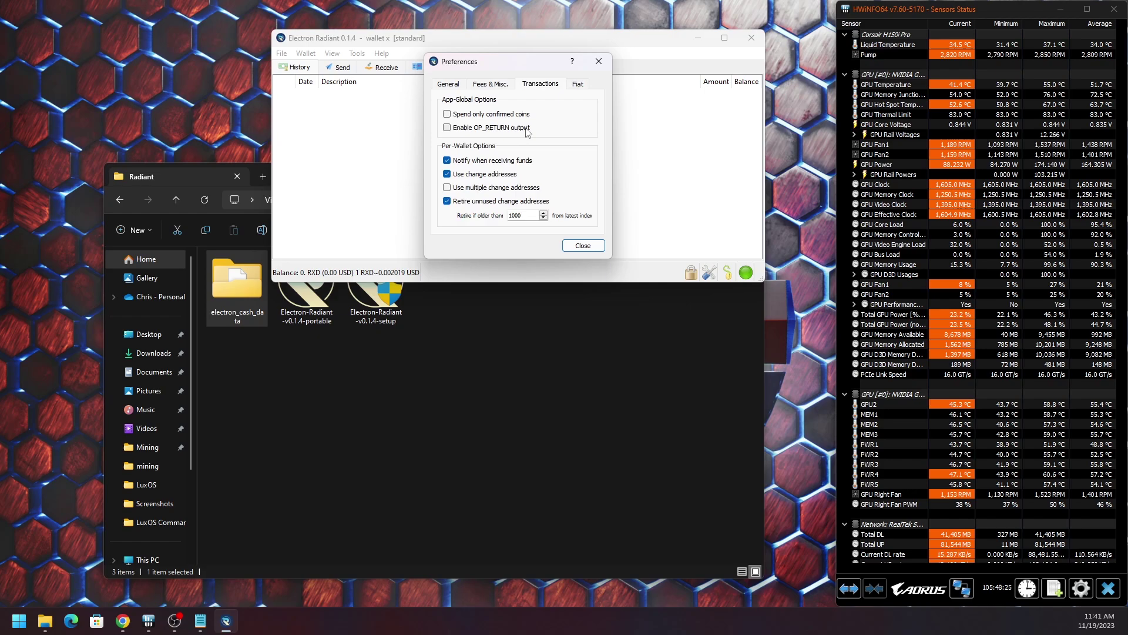
left_click(578, 84)
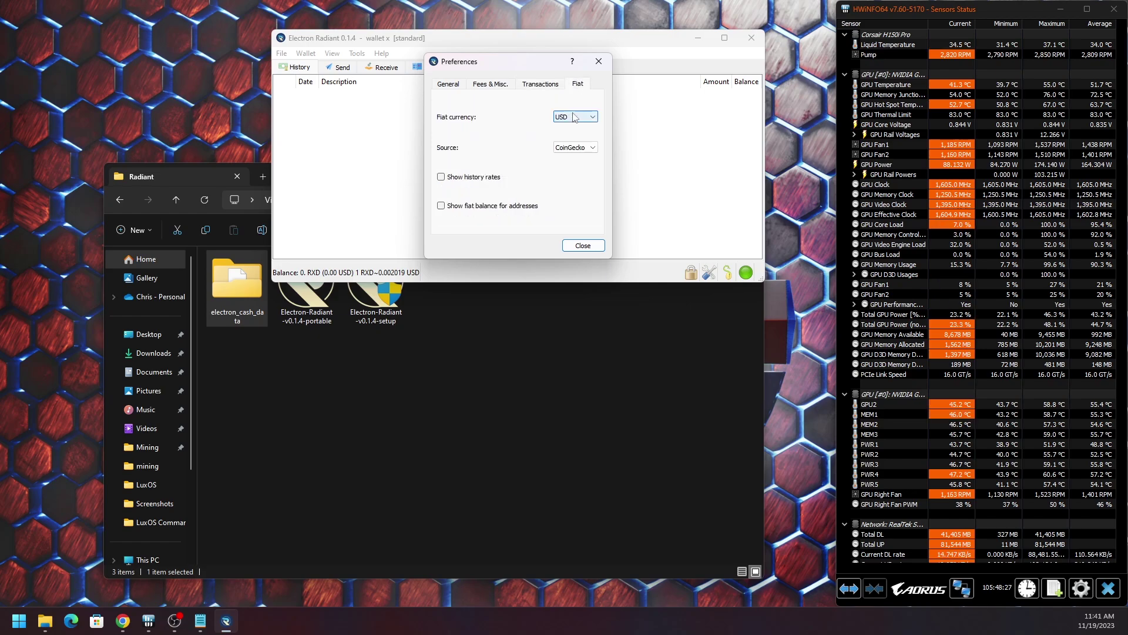
left_click(582, 117)
left_click(579, 134)
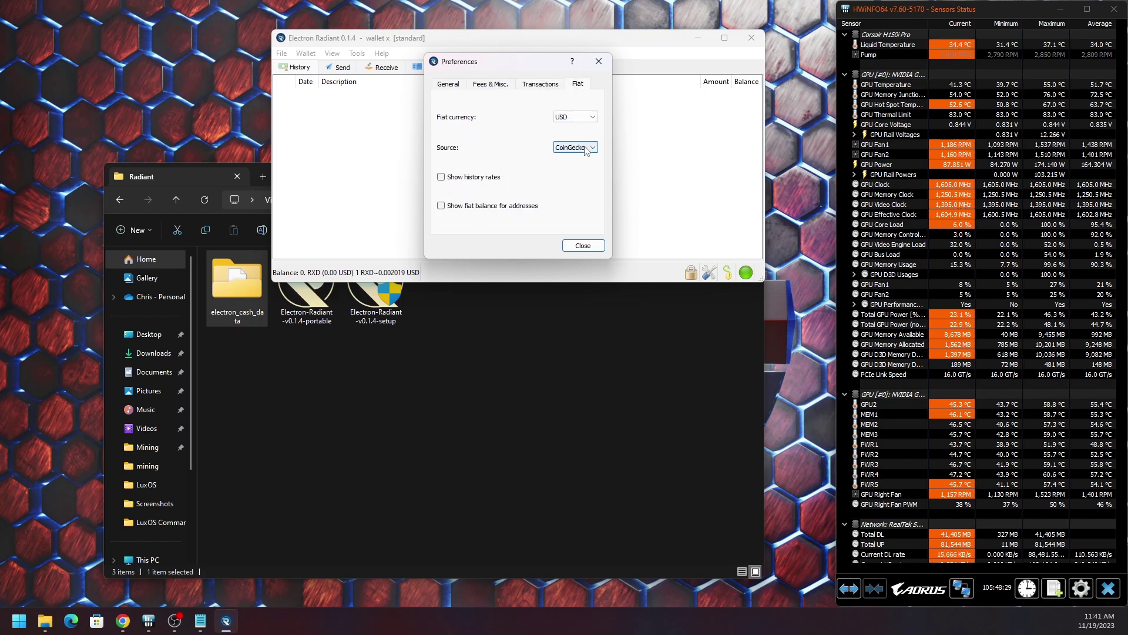
left_click(584, 147)
left_click(586, 154)
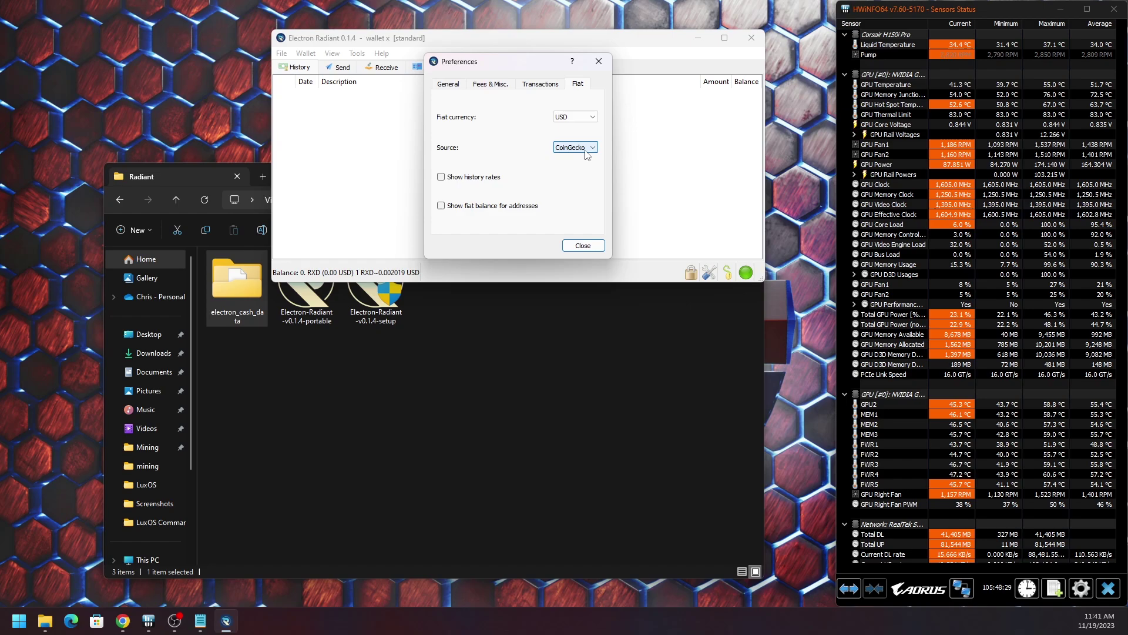
left_click(583, 246)
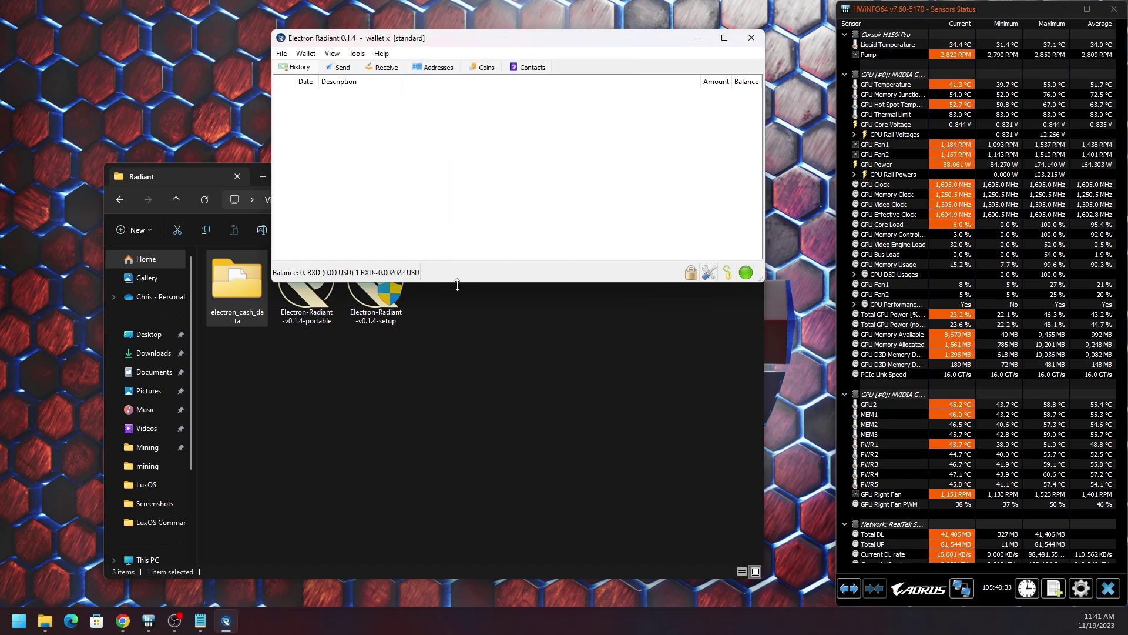
left_click(305, 54)
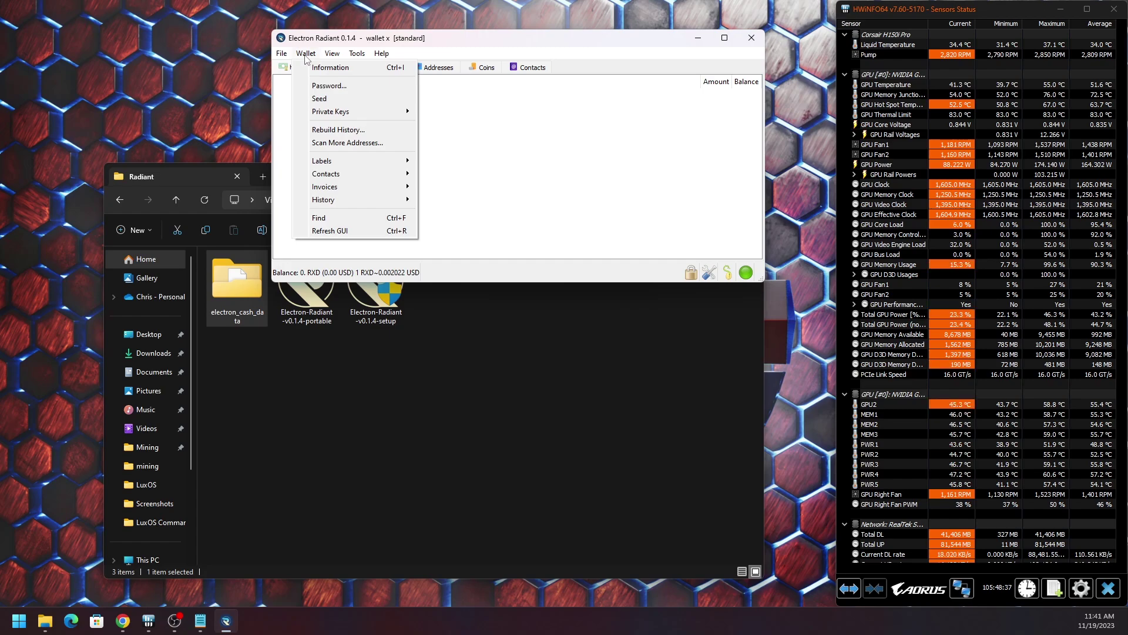
mouse_move(341, 164)
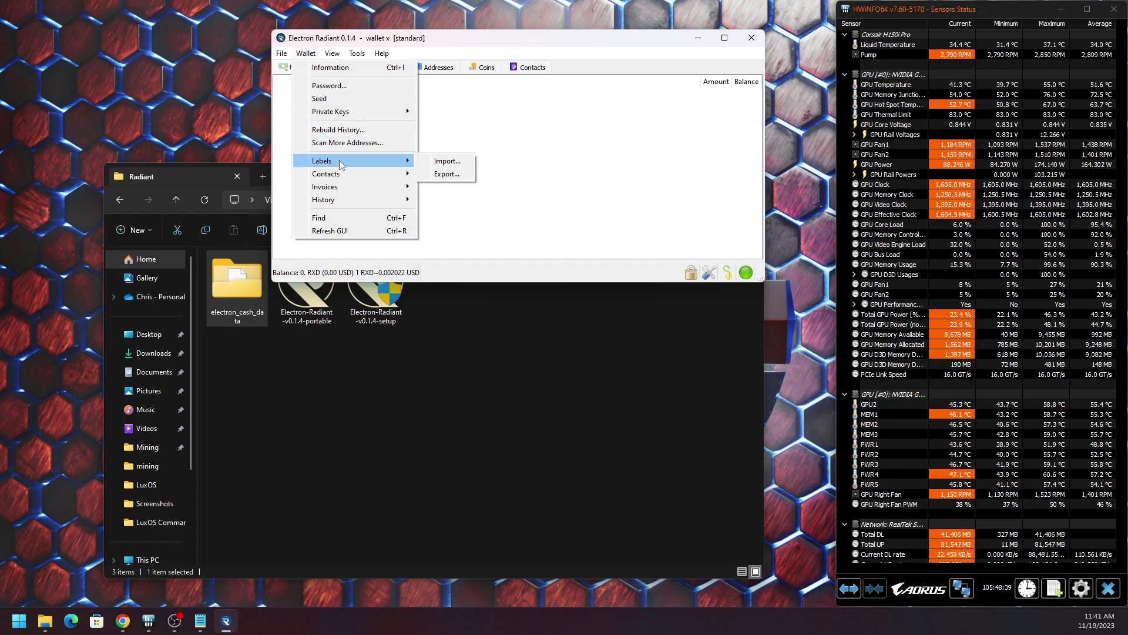
left_click(280, 85)
left_click(283, 54)
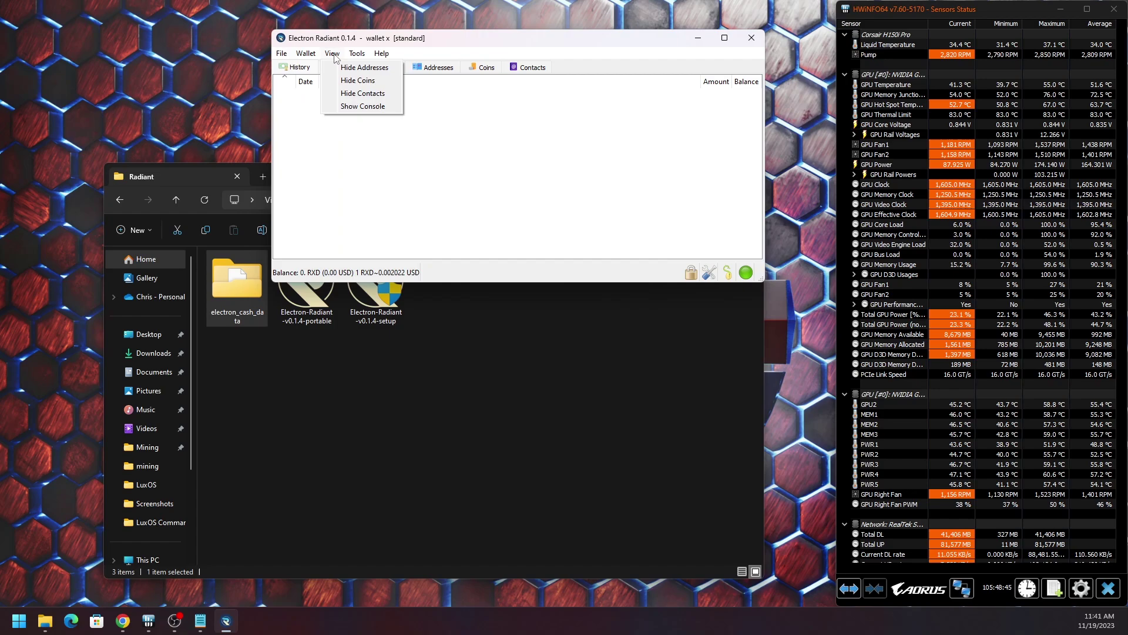
left_click(346, 183)
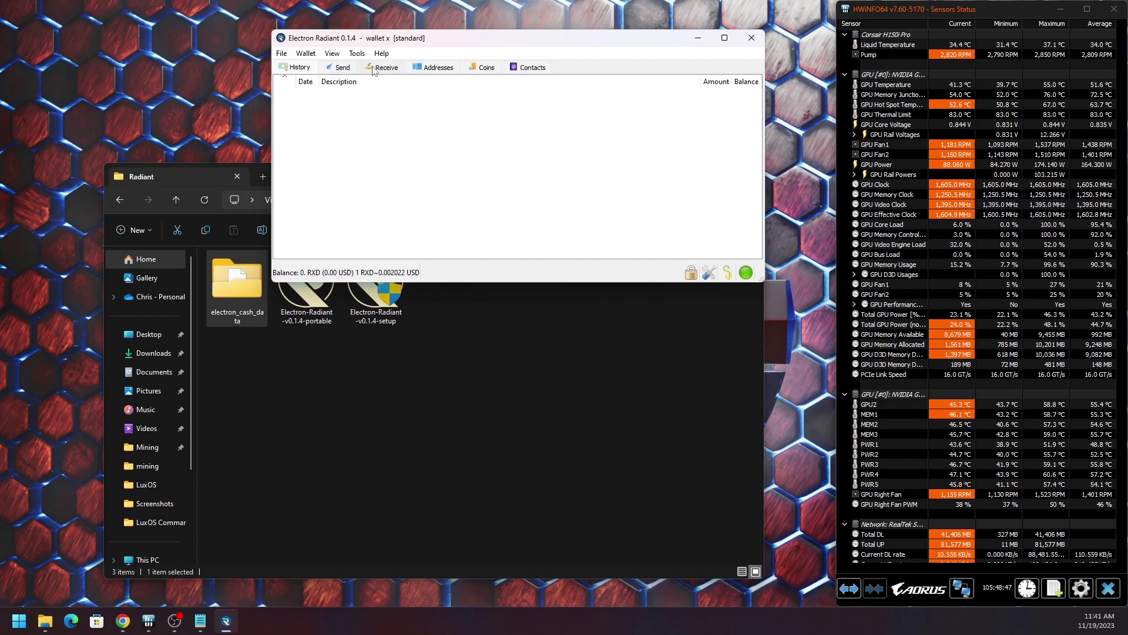
- Tour the Send, Receive, Addresses, Coins and Contacts tabs, ending on Receive with its QR code
left_click(348, 71)
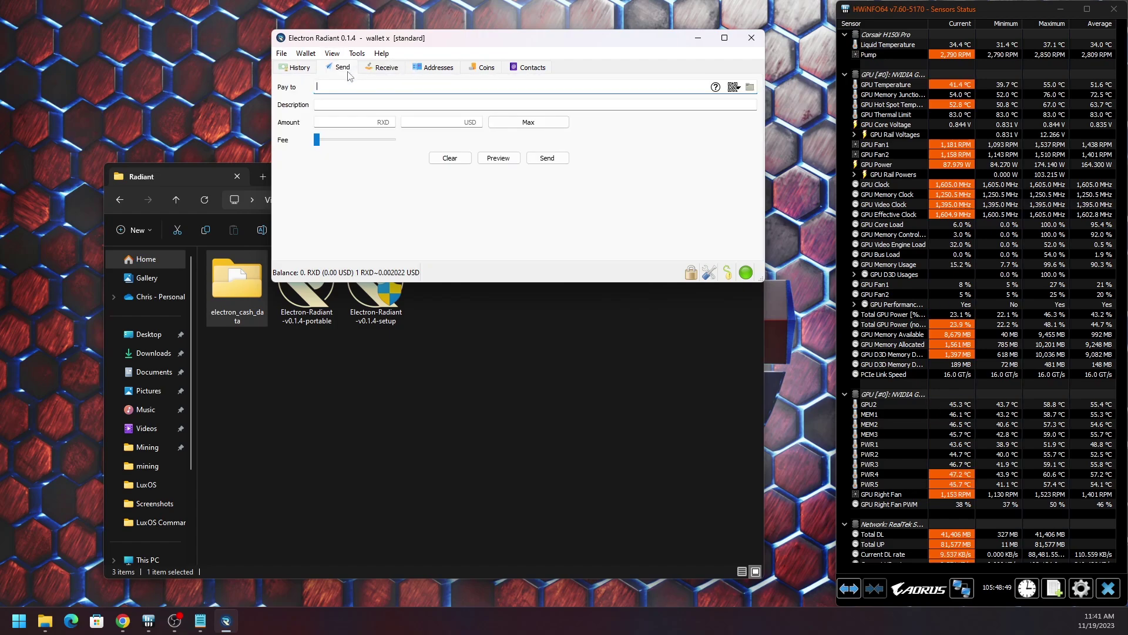
left_click(387, 68)
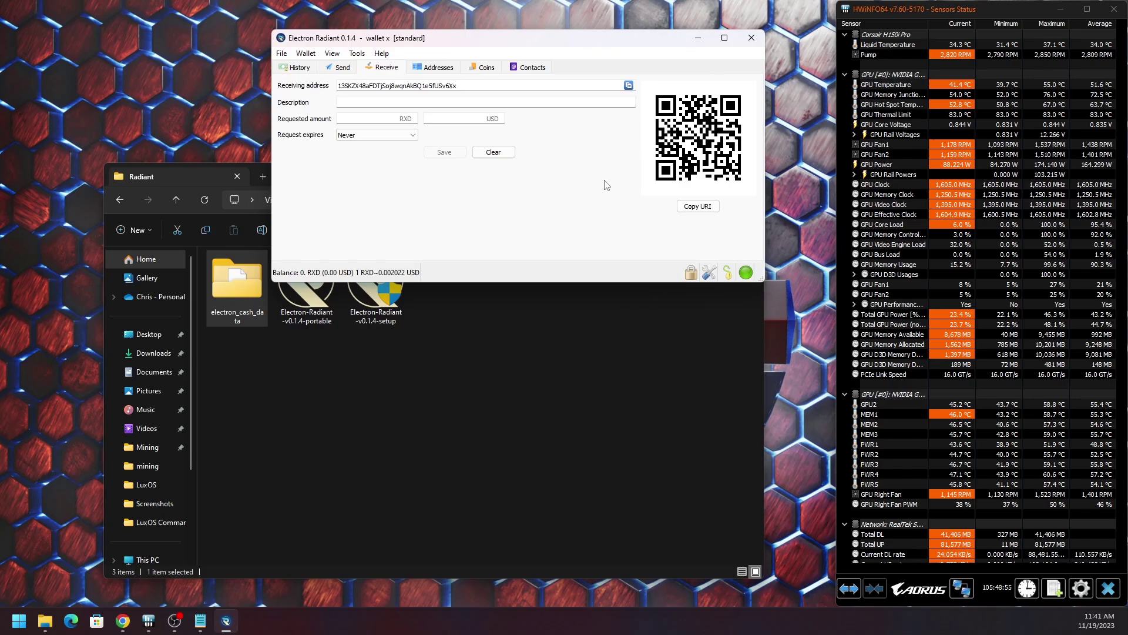
left_click(451, 70)
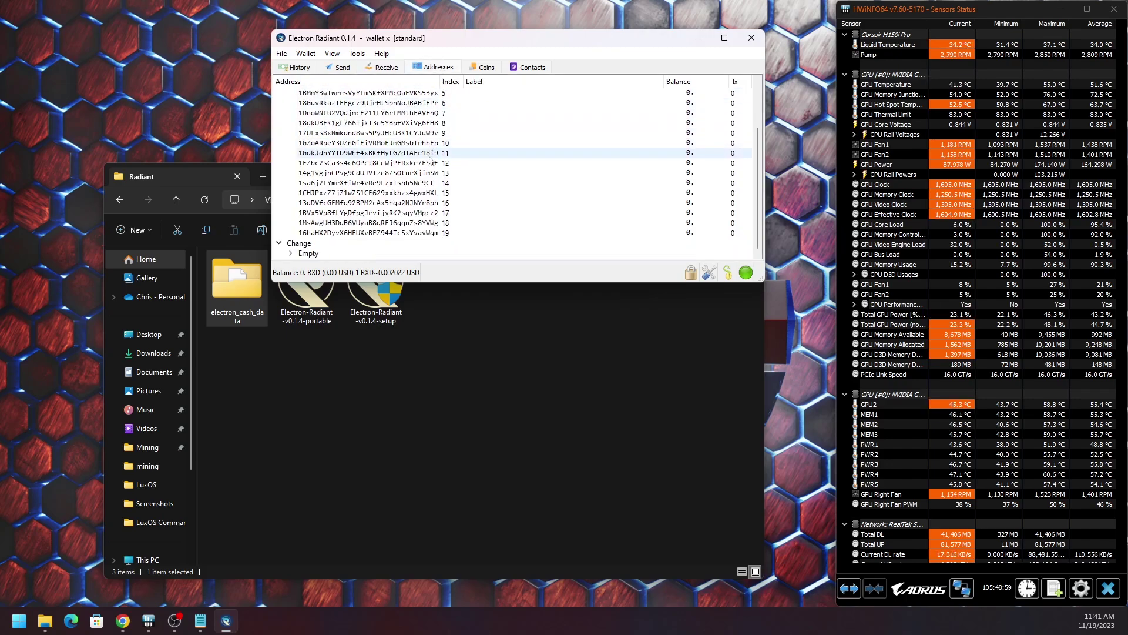
scroll(412, 165, "up", 1)
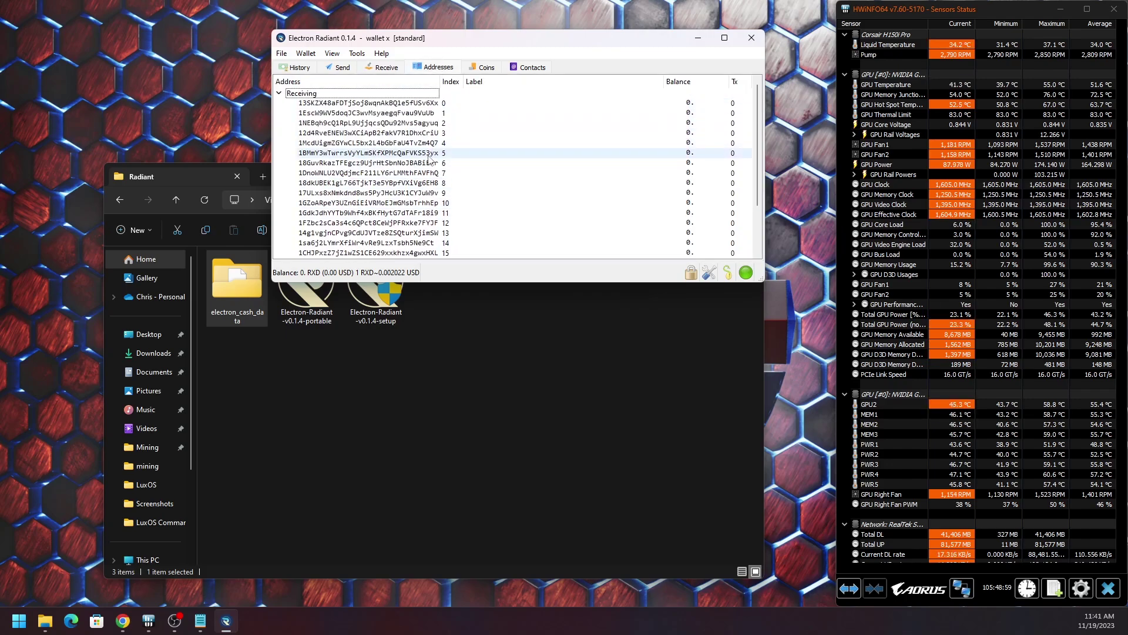
left_click(481, 69)
left_click(533, 68)
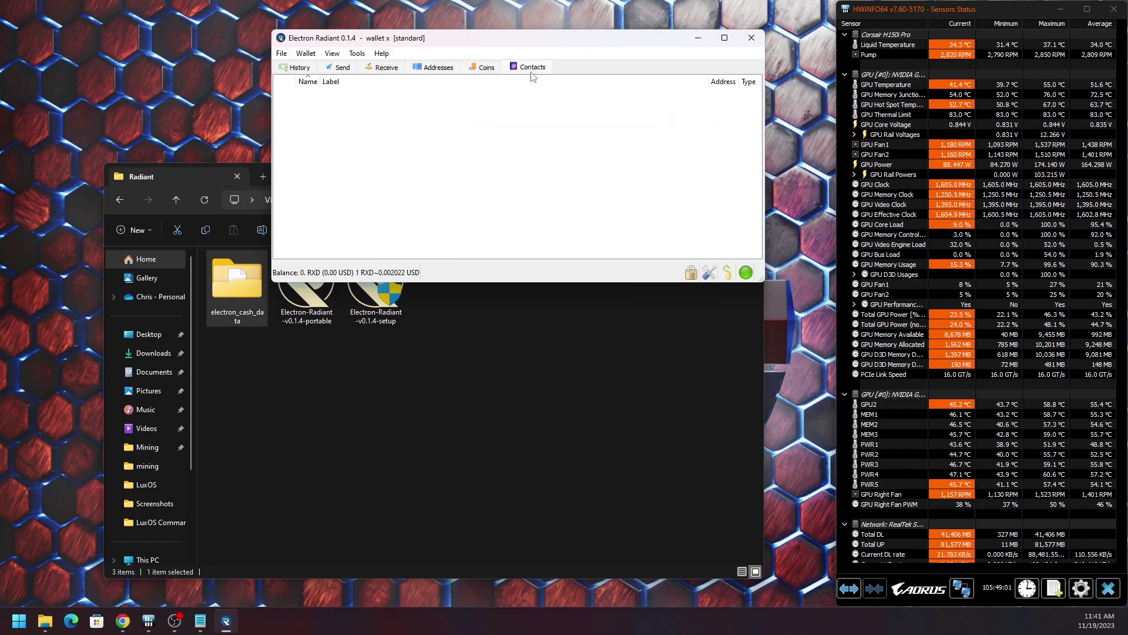
left_click(485, 67)
left_click(435, 67)
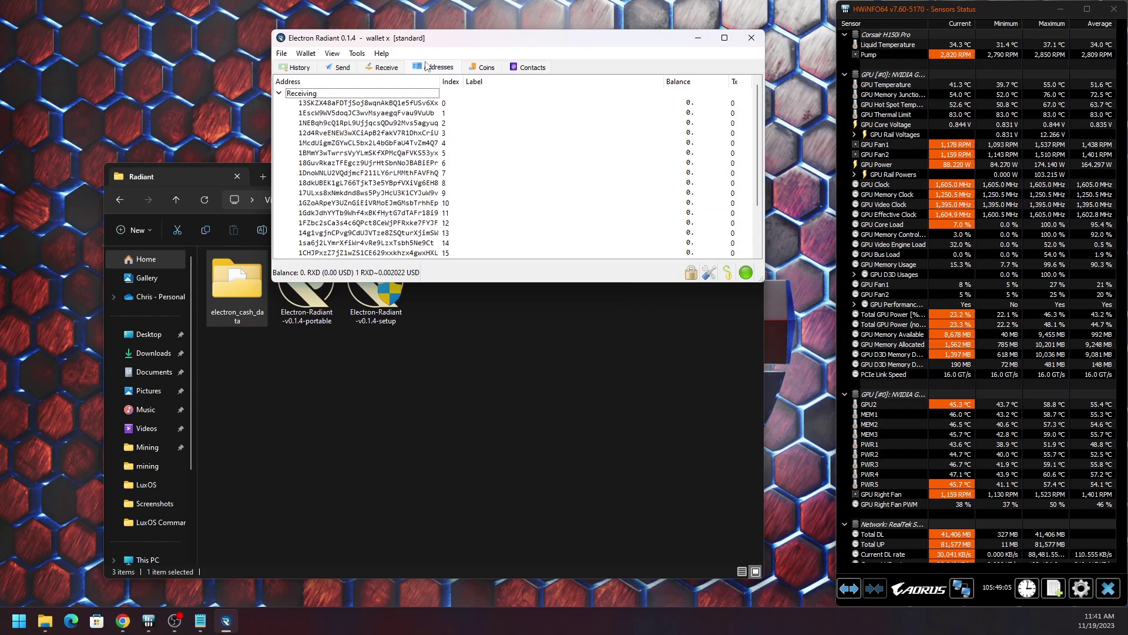
left_click(385, 67)
left_click(434, 68)
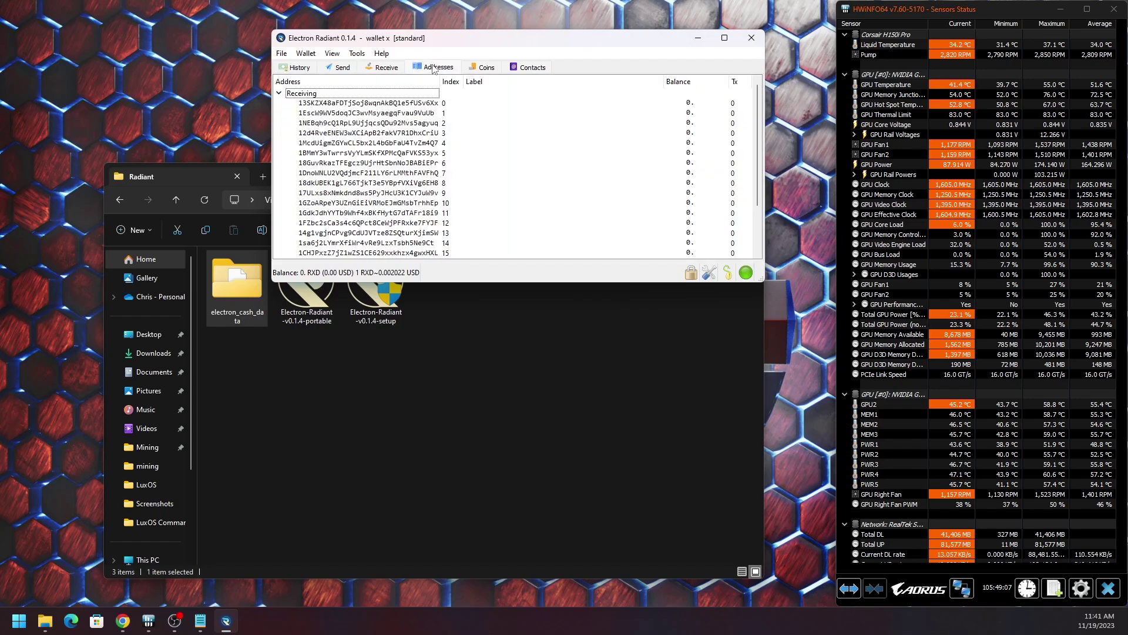
left_click(386, 68)
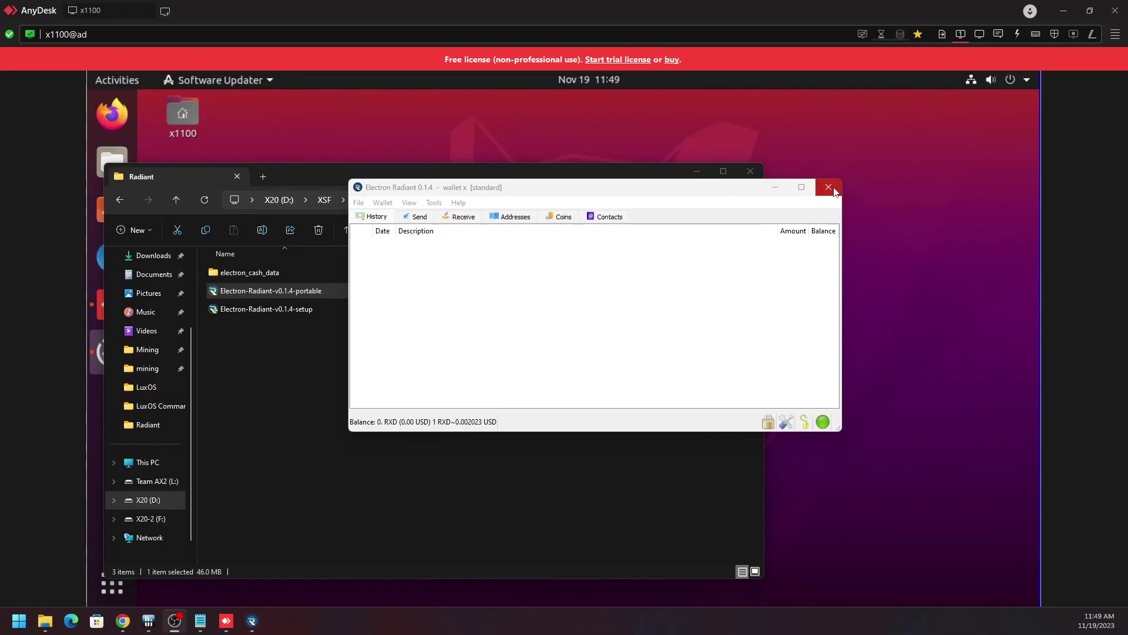
- Close wallet x, relaunch the portable exe, and unlock wallet x with its password
left_click(829, 188)
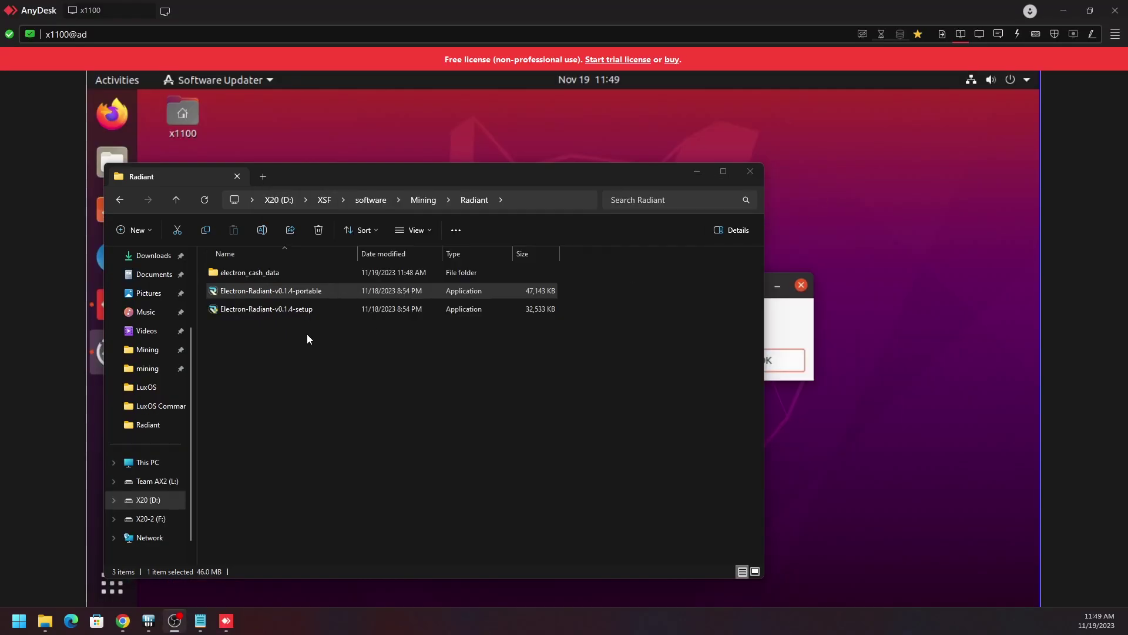
double_click(272, 290)
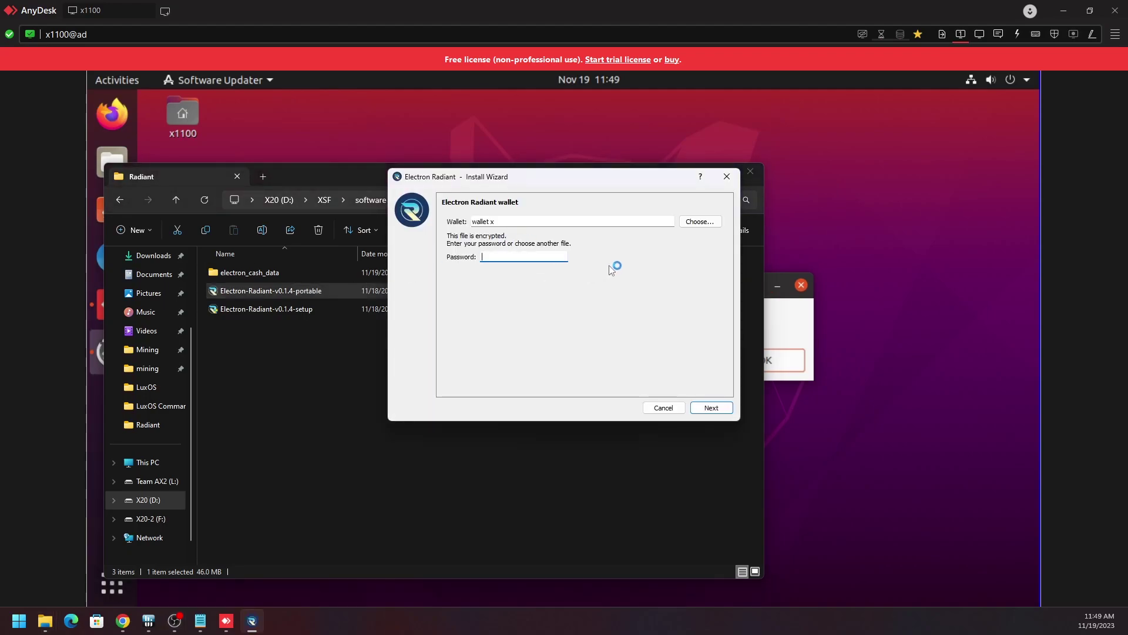
key("shift+Tab")
type("de")
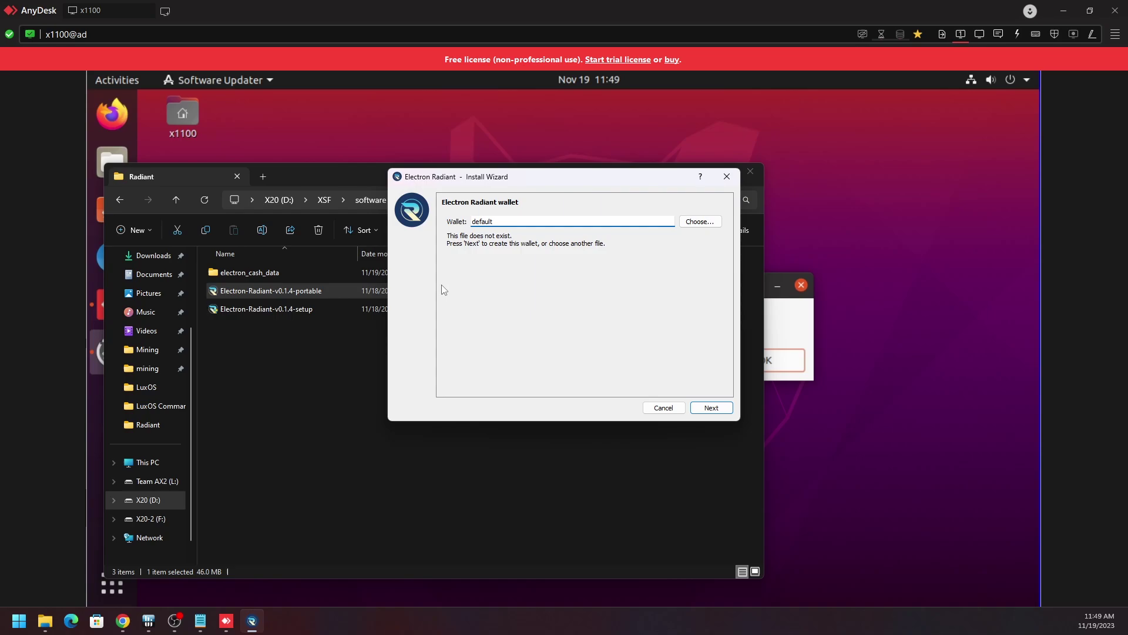
key("ctrl+a")
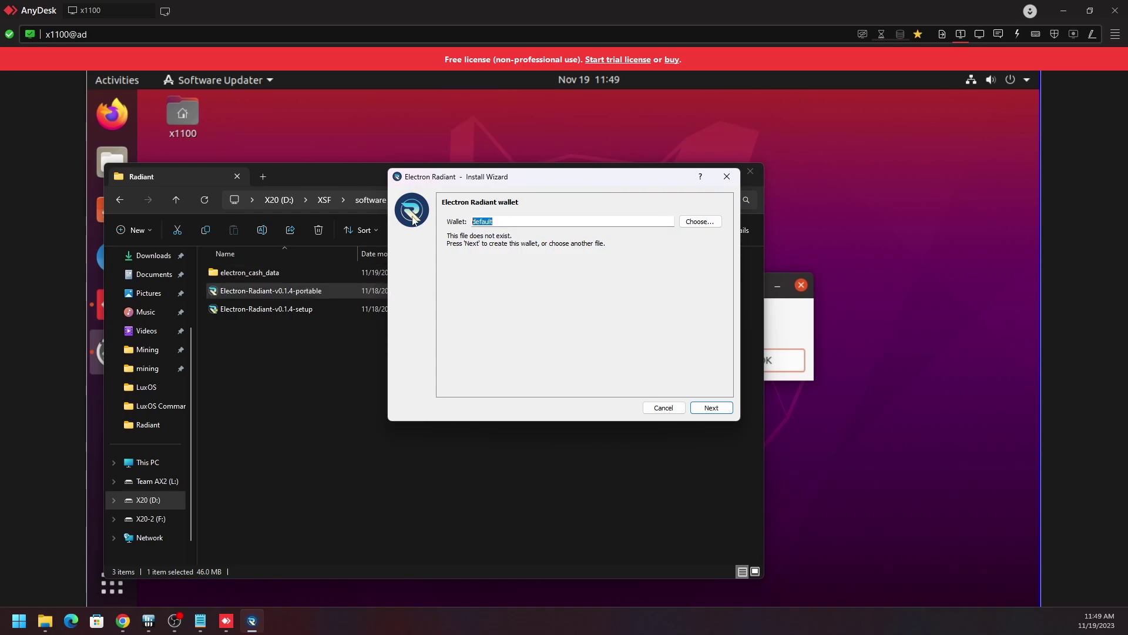
type("wallet x")
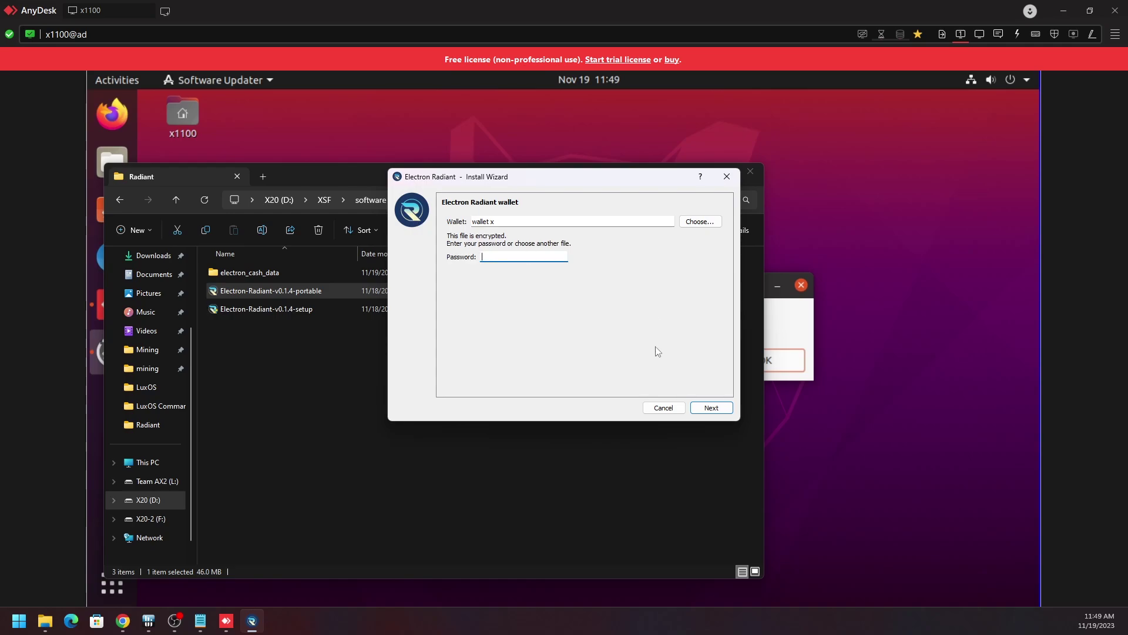
type("*********")
left_click(717, 408)
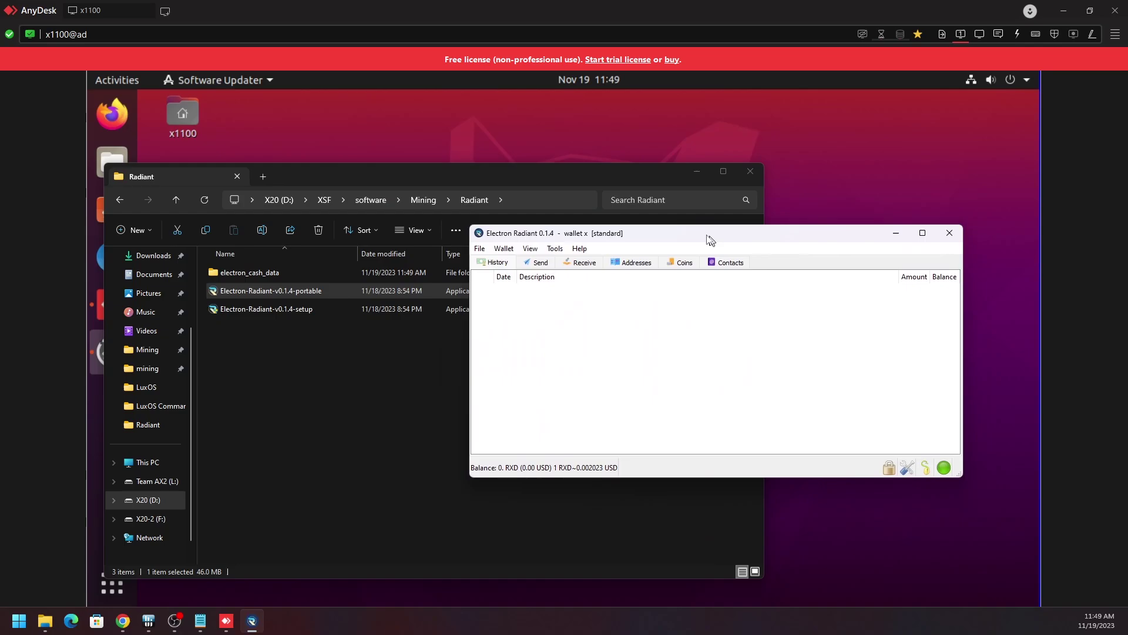
- View the Receive and Addresses tabs, then close the wallet window
left_click_drag(708, 229, 630, 149)
left_click(503, 178)
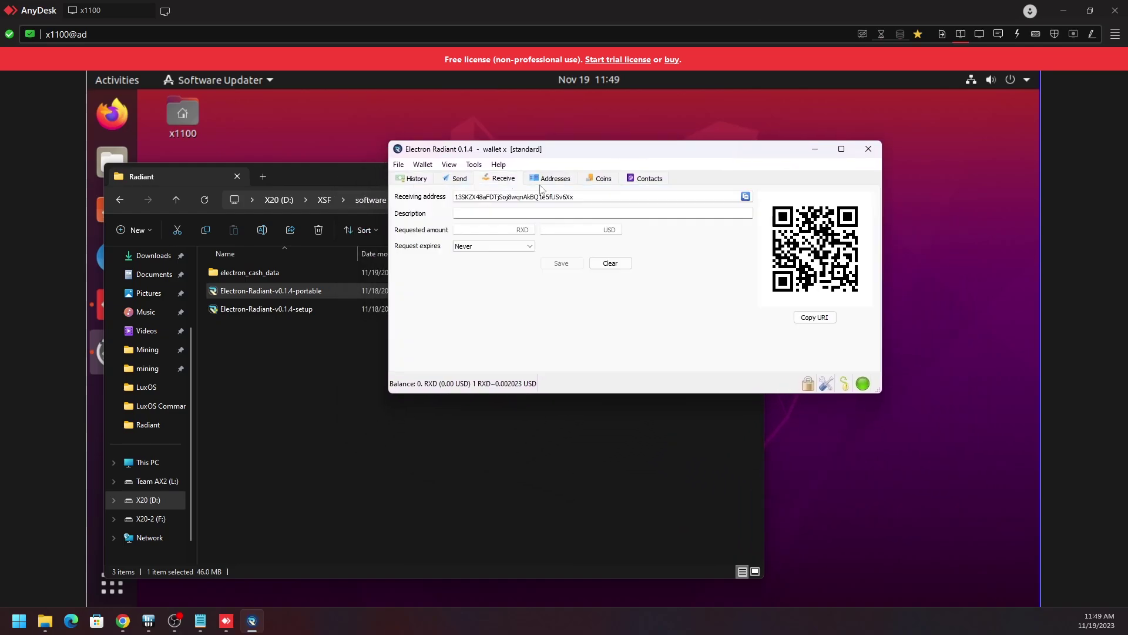
left_click(555, 180)
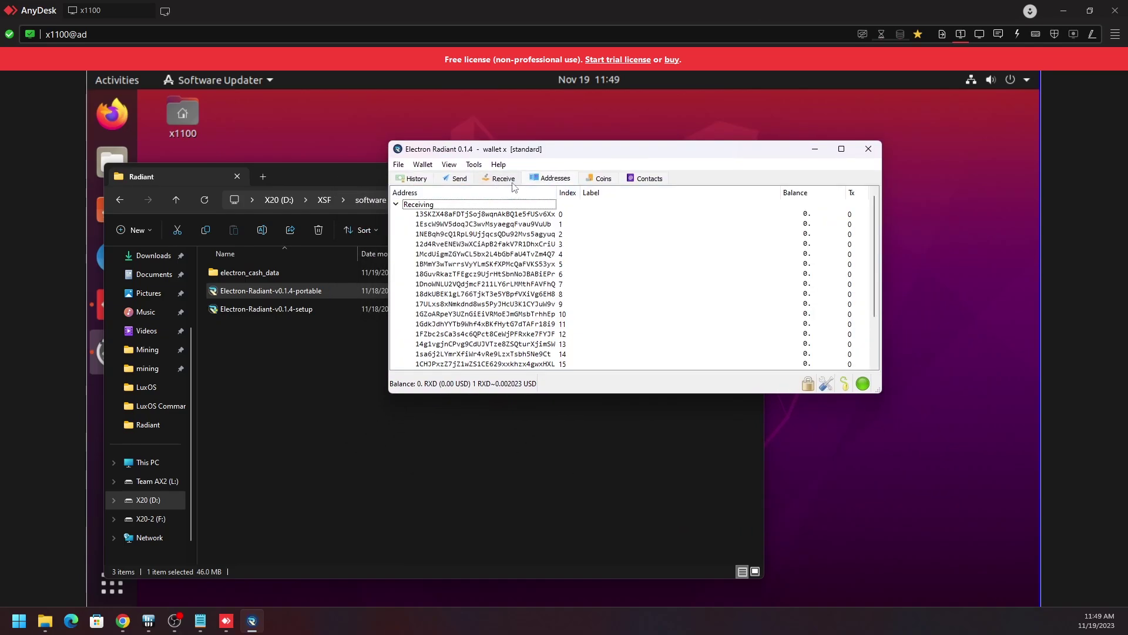
left_click(868, 151)
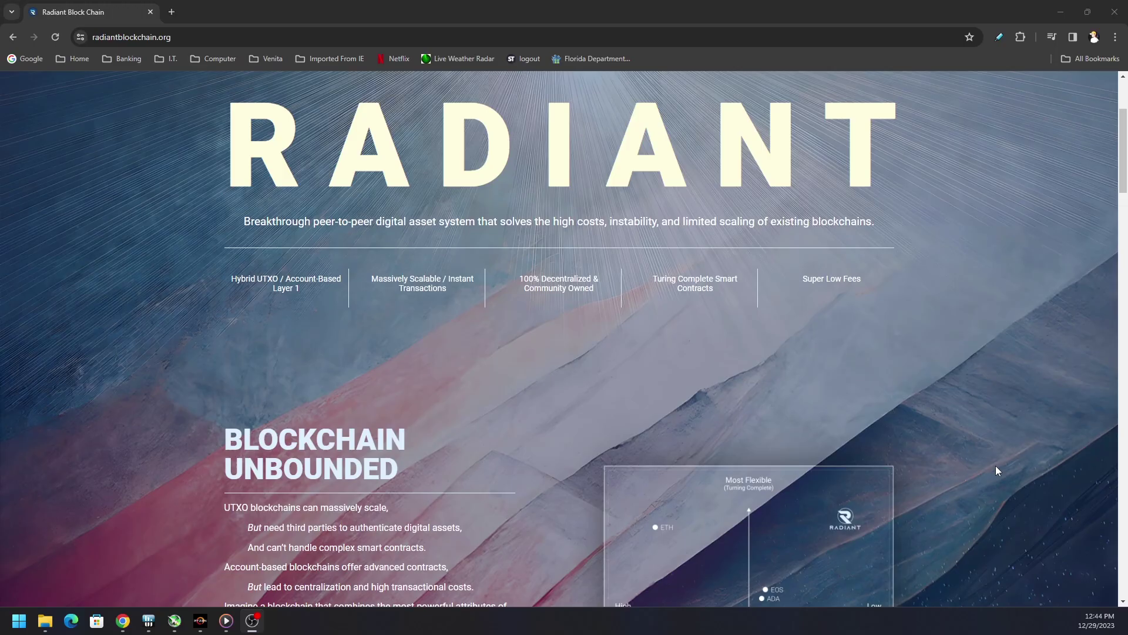
- Open chainbow.io from the site footer in a new tab and view its other-platform downloads
scroll(996, 465, "down", 6)
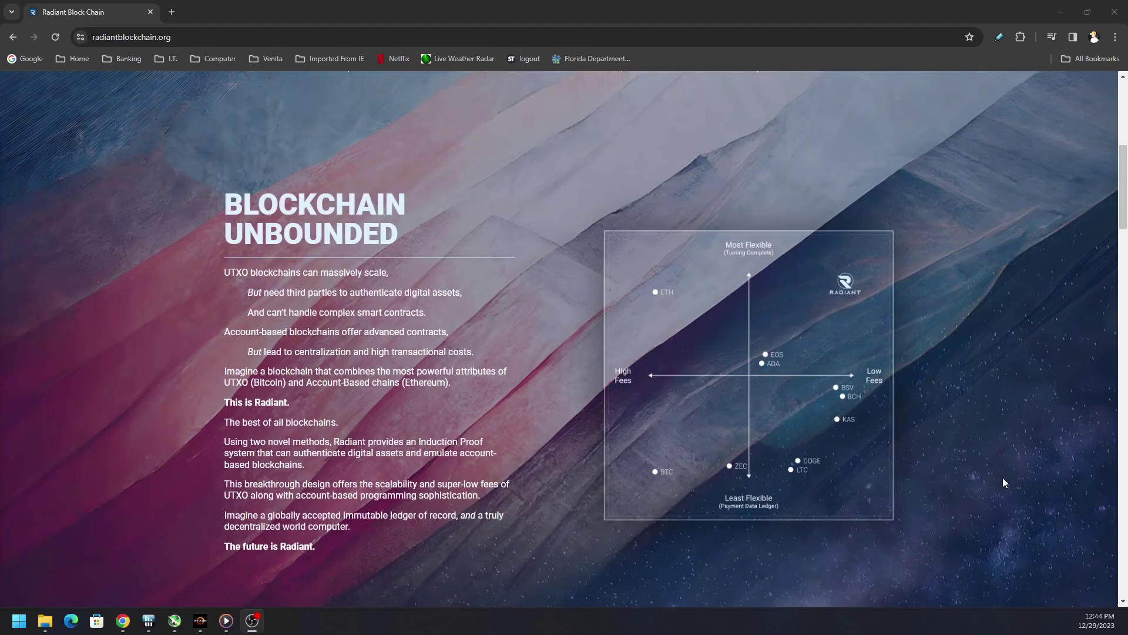
scroll(1003, 481, "down", 10)
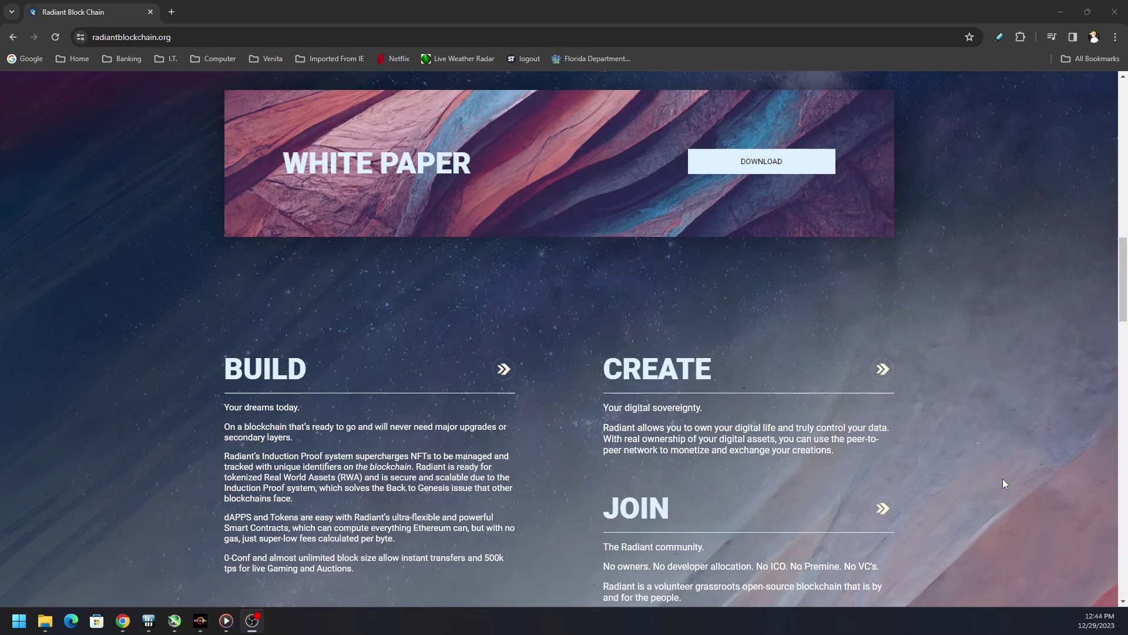
scroll(1004, 483, "down", 8)
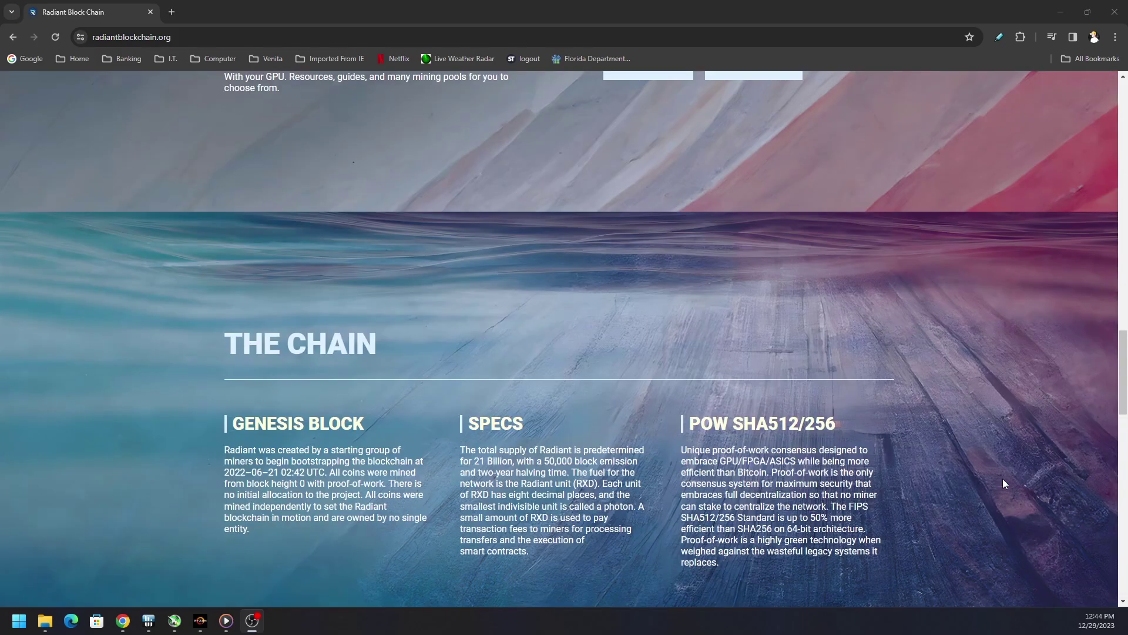
scroll(1004, 483, "down", 4)
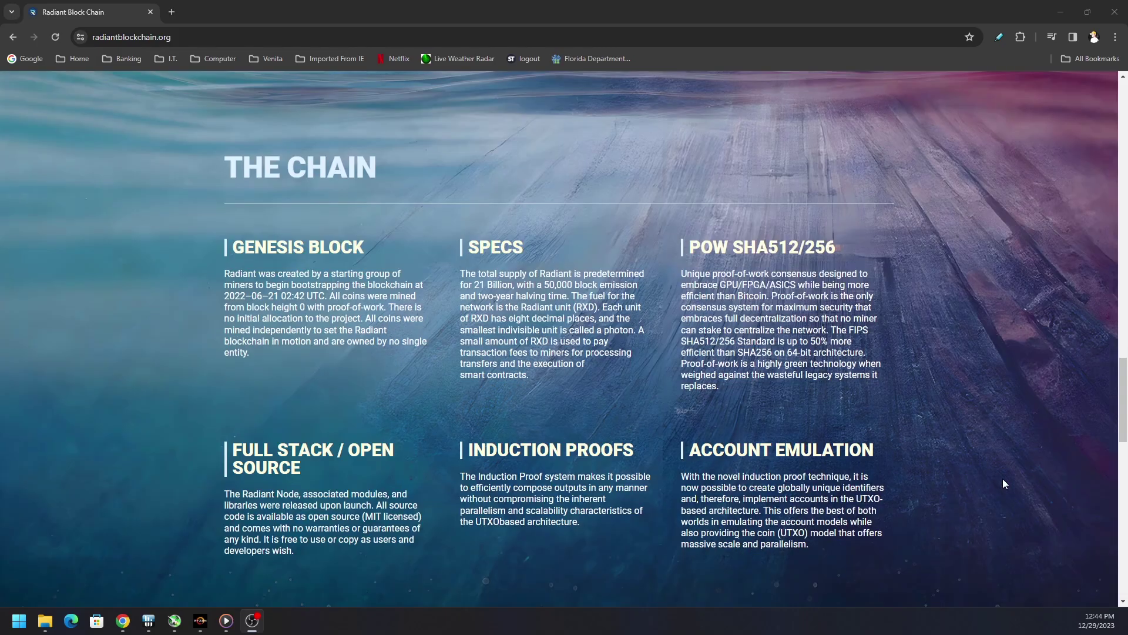
scroll(1004, 481, "down", 12)
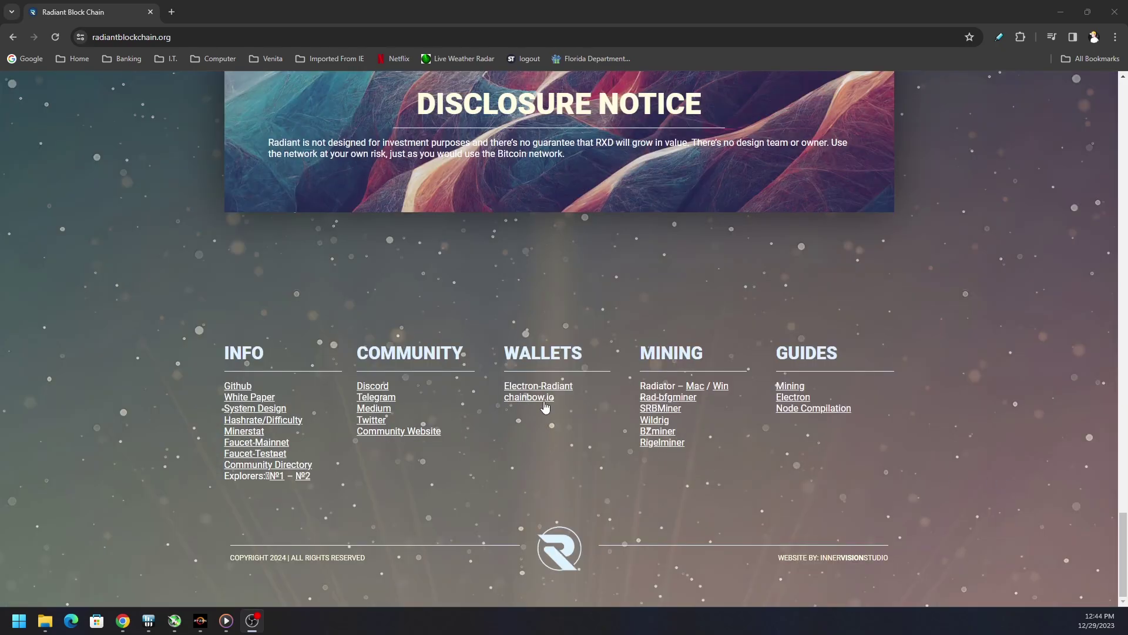
right_click(542, 401)
left_click(579, 413)
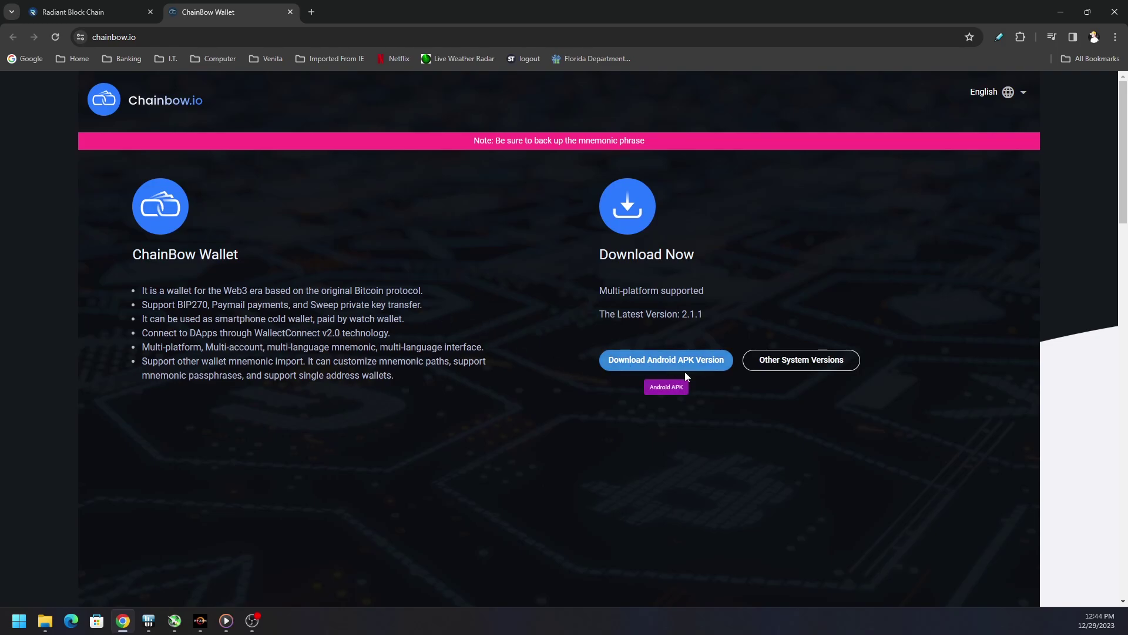
left_click(814, 372)
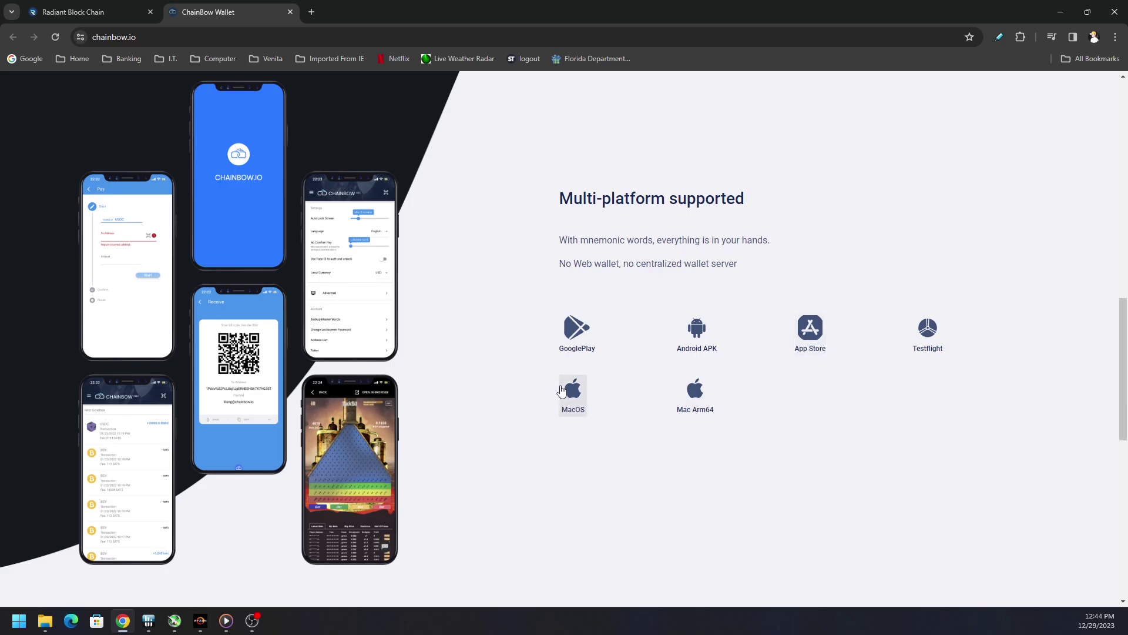
left_click(94, 6)
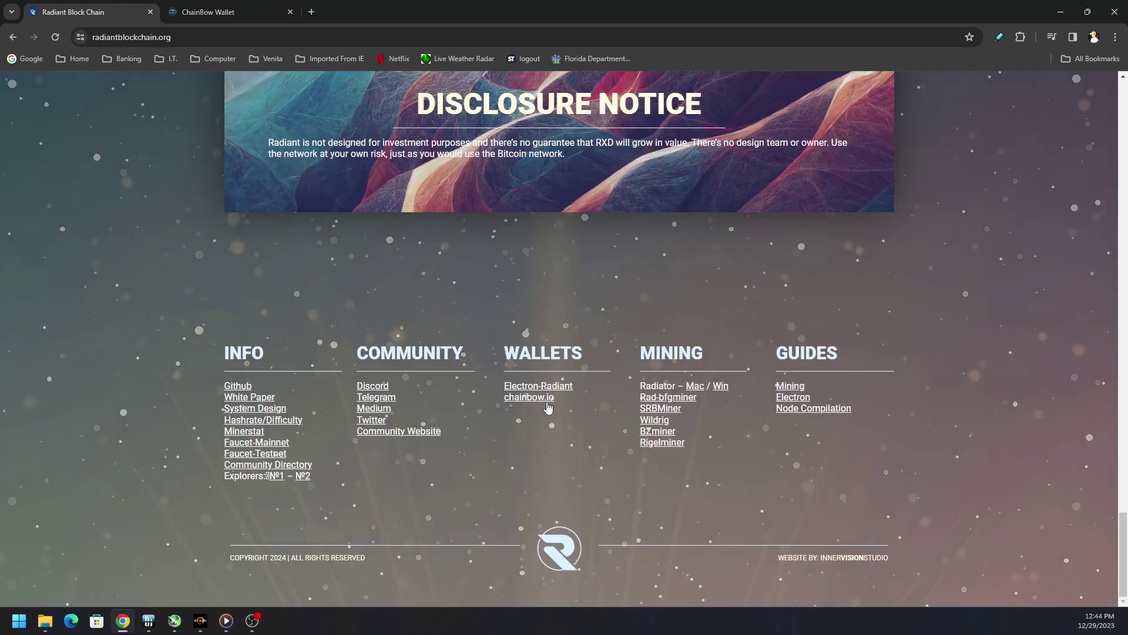
- Open the Electron-Radiant repo in a new tab and view its v0.1.4 Releases page
right_click(546, 386)
left_click(582, 395)
left_click(371, 12)
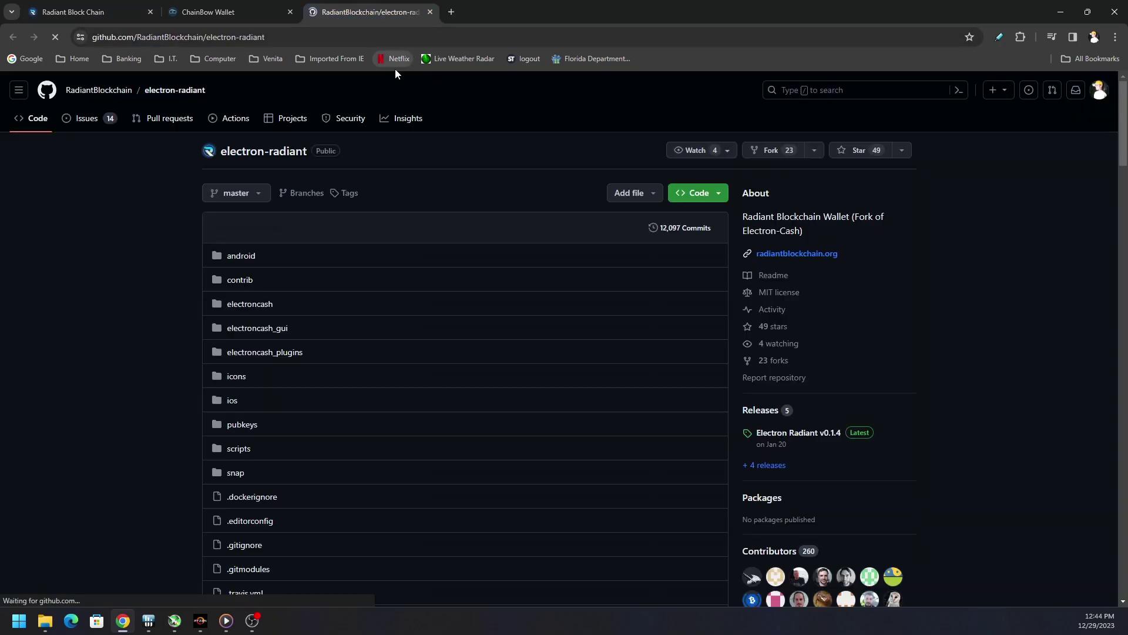
left_click(774, 415)
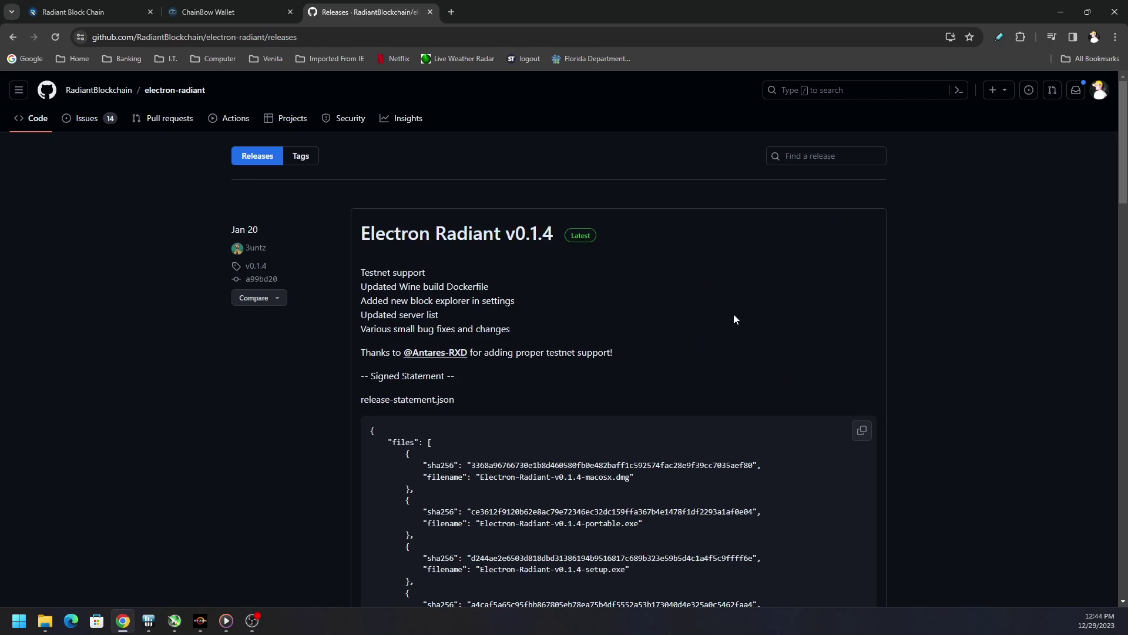
scroll(840, 317, "down", 4)
scroll(916, 324, "down", 5)
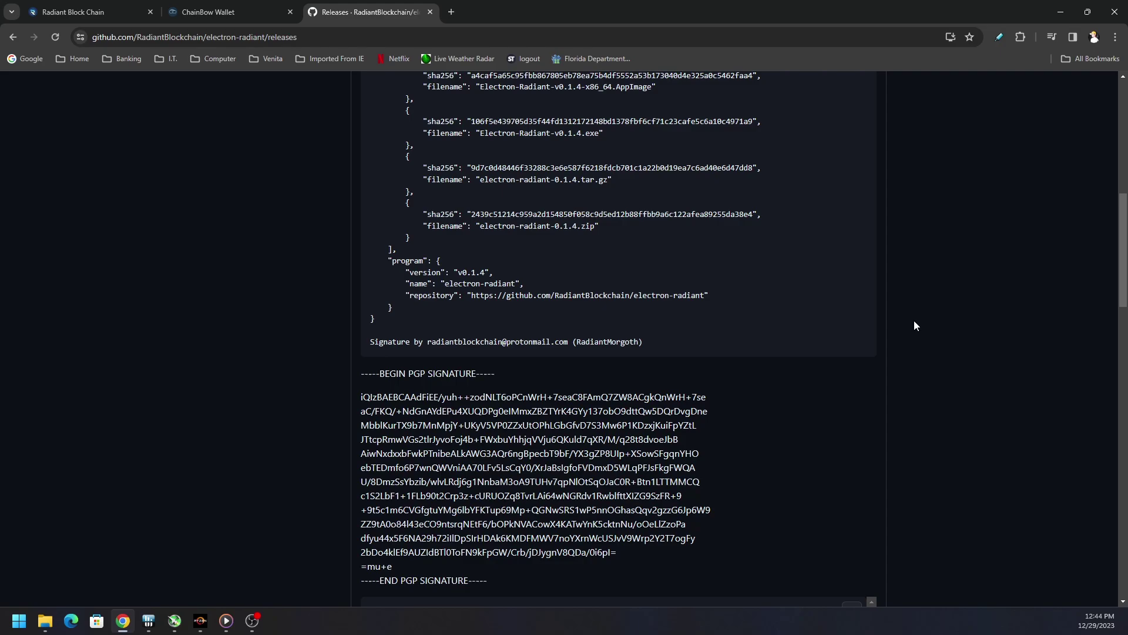
scroll(340, 276, "up", 9)
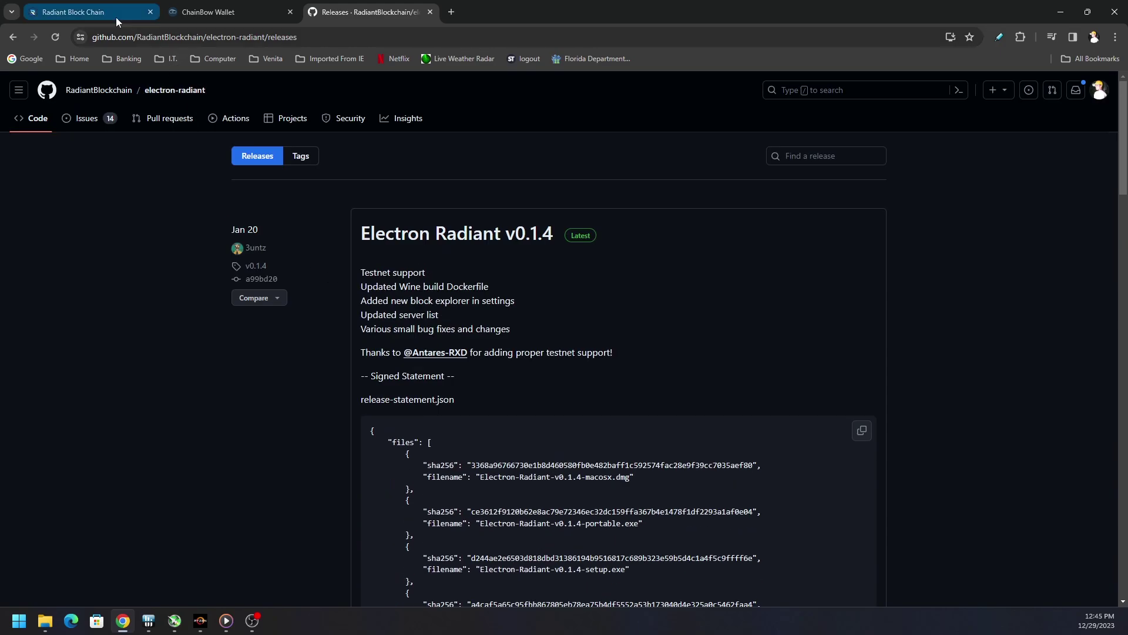
left_click(115, 14)
left_click_drag(1115, 542, 1085, 100)
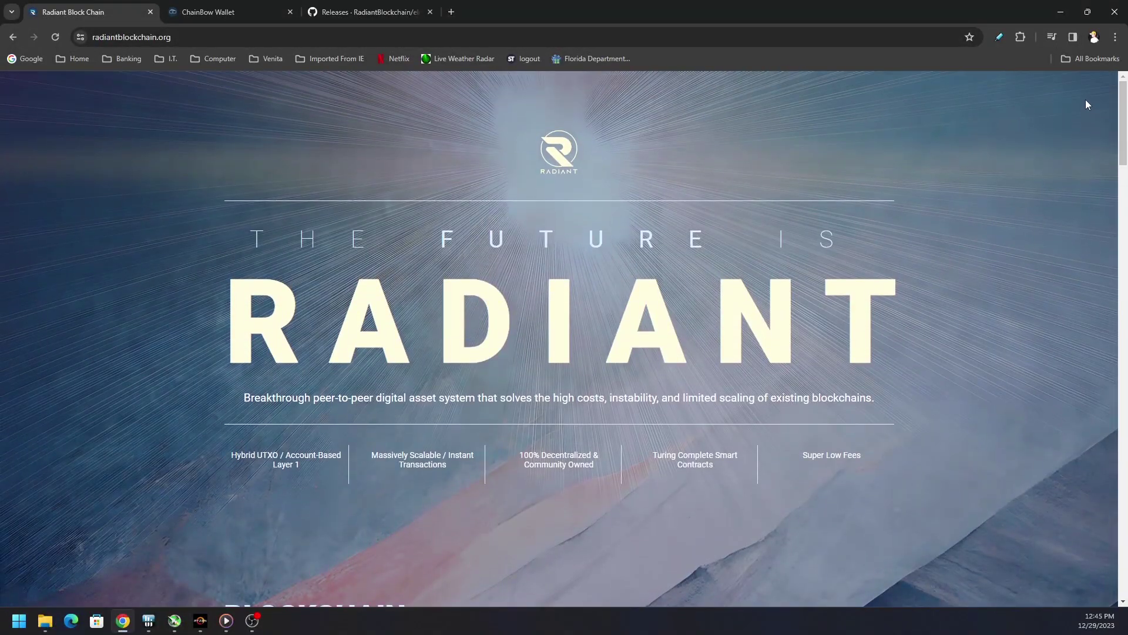